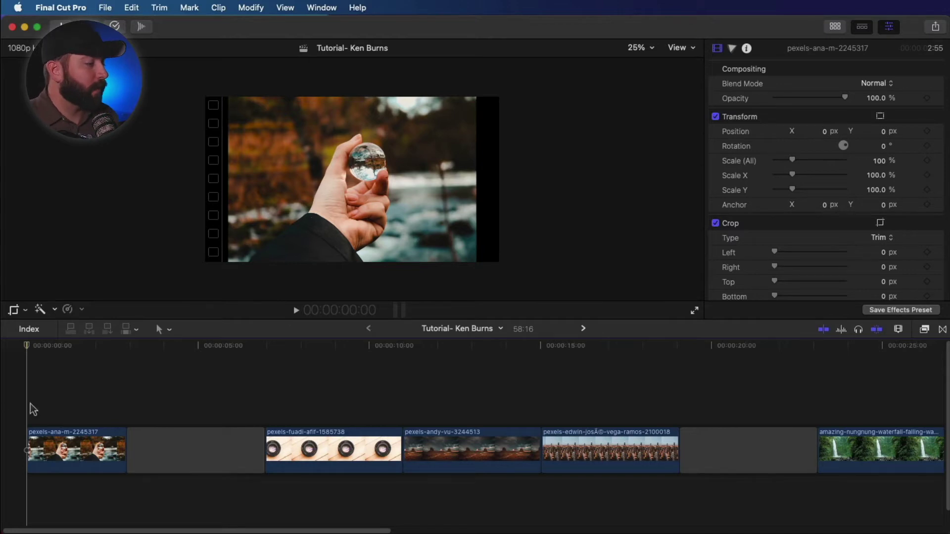
- Set the first still clip's Spatial Conform Type to Fill
click(41, 448)
scroll(802, 256, down, 3)
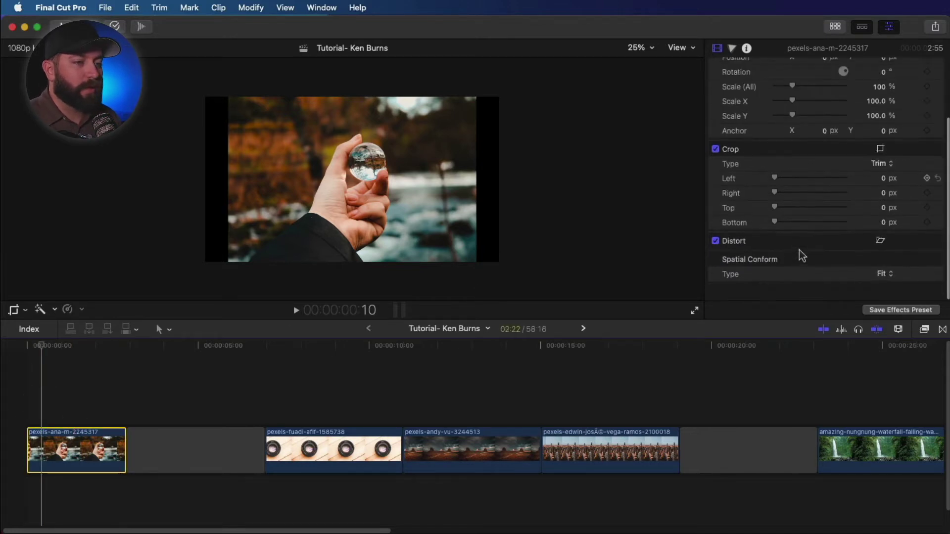
click(883, 282)
click(883, 300)
scroll(771, 190, up, 3)
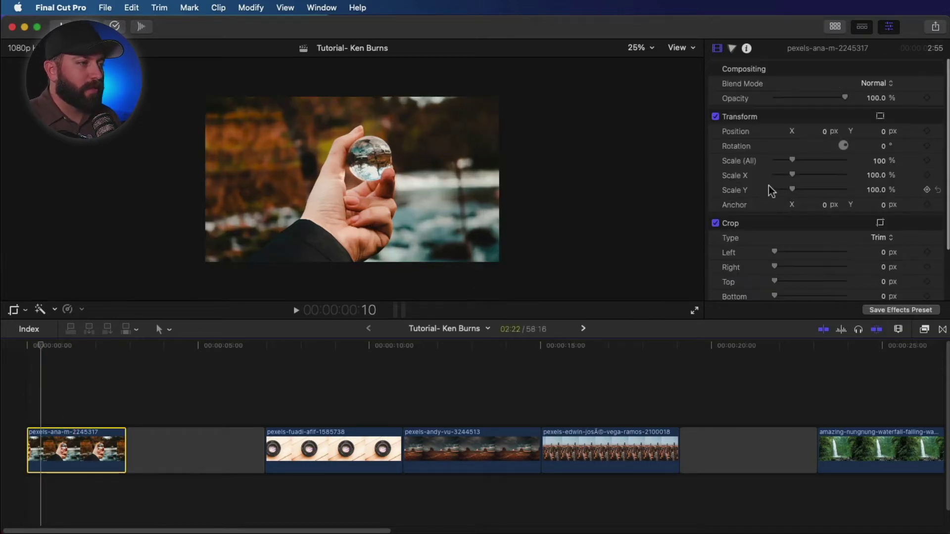
- Add Position and Scale keyframes on the first frame of the first clip
click(33, 389)
click(29, 431)
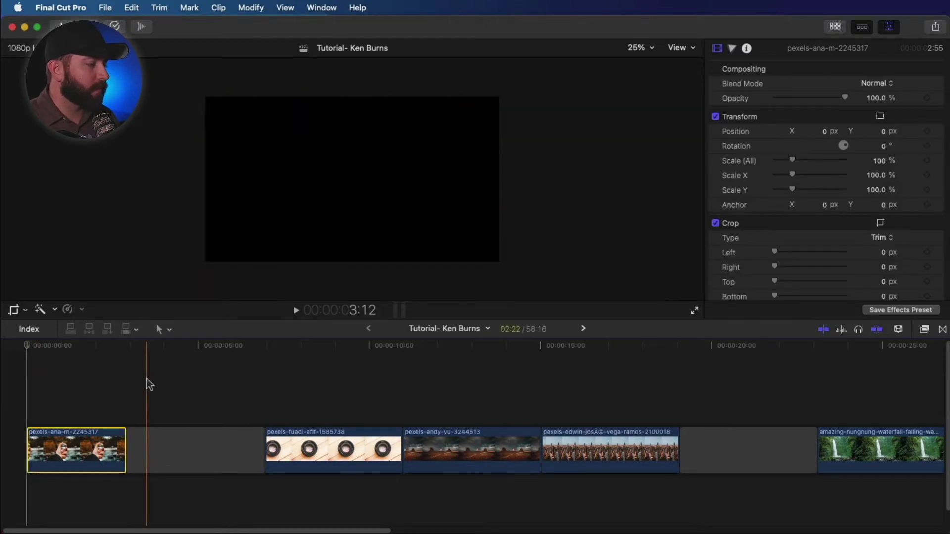
click(927, 131)
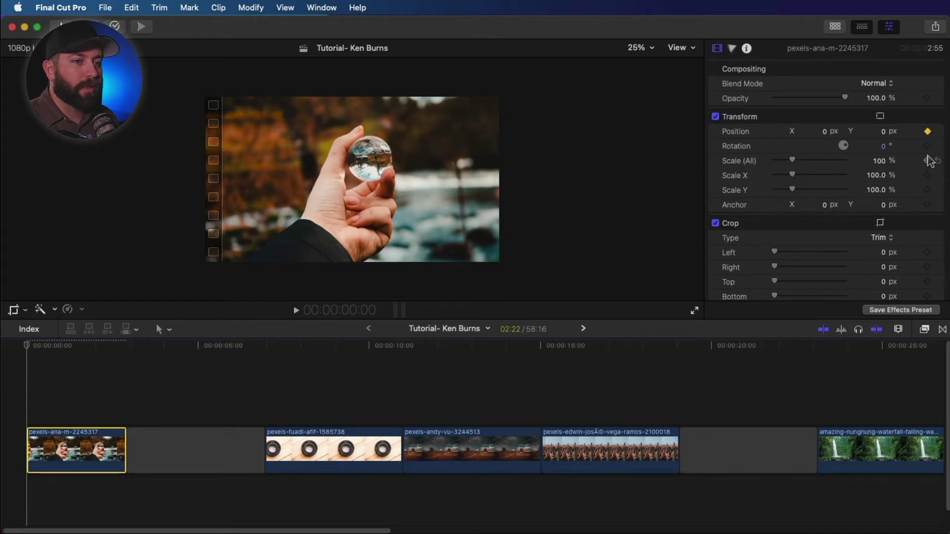
click(928, 160)
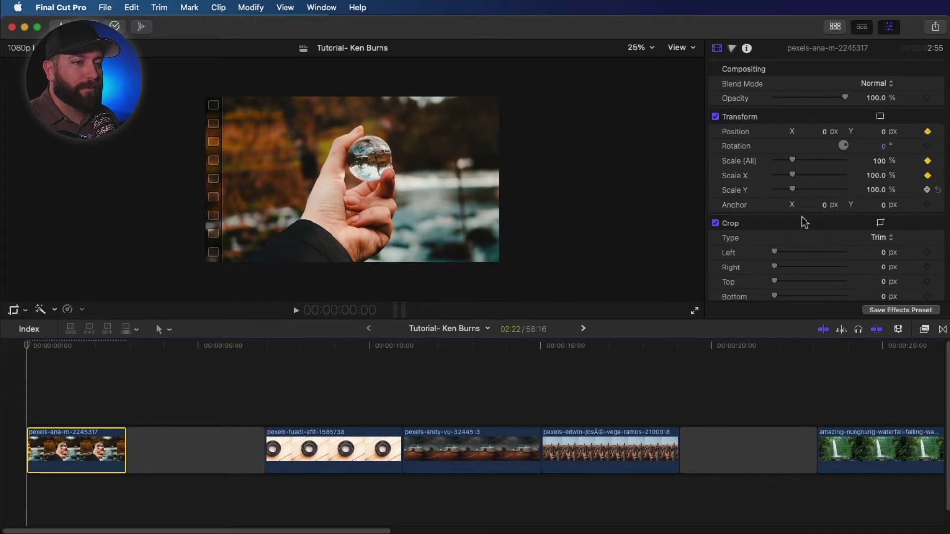
- Add Position and Scale keyframes on the last frame of the first clip
click(126, 415)
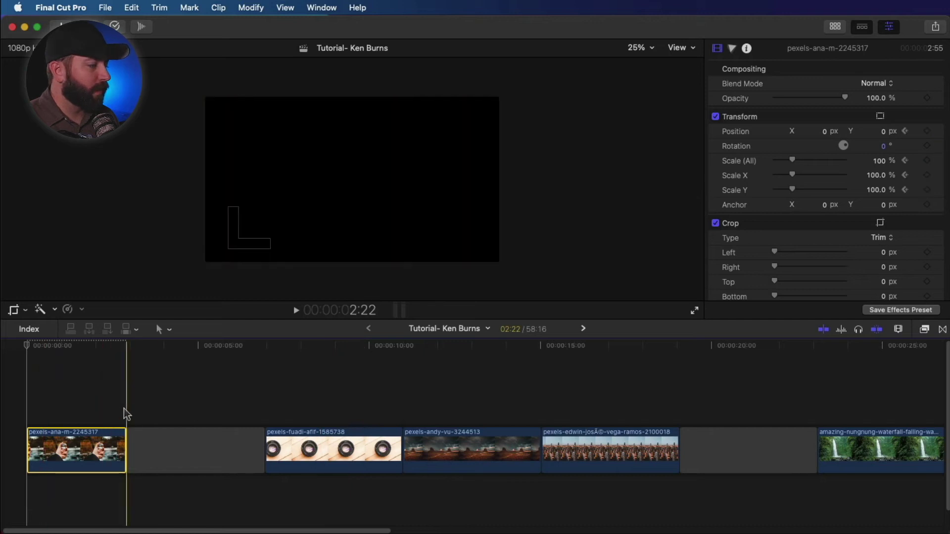
key(Left)
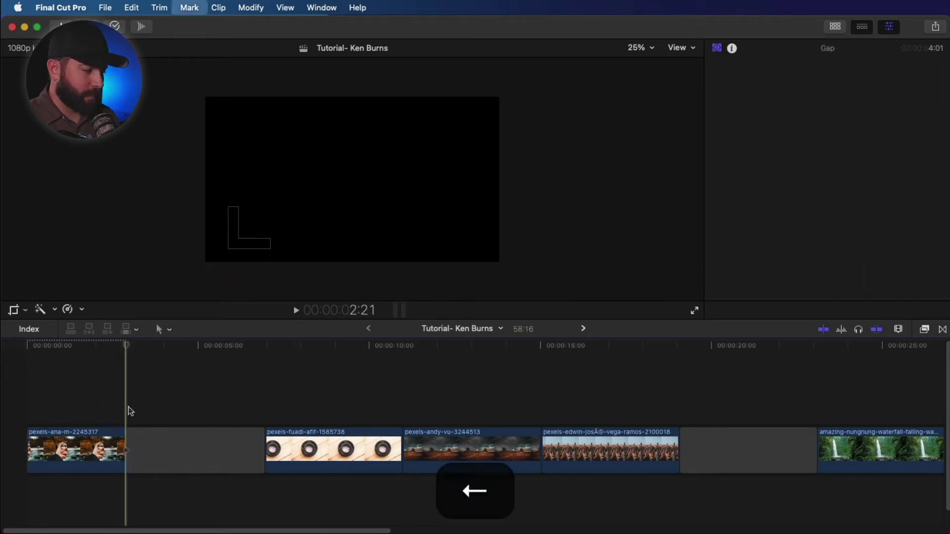
click(116, 447)
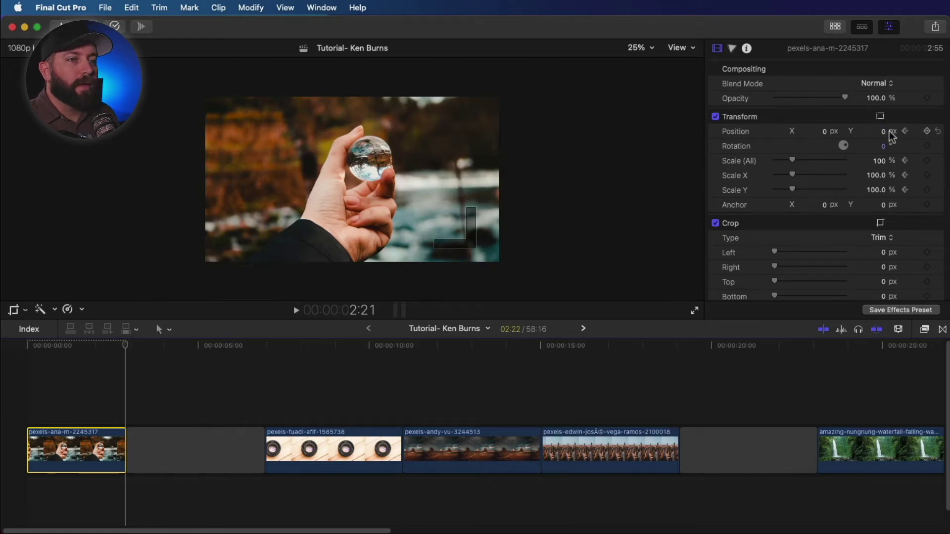
click(927, 131)
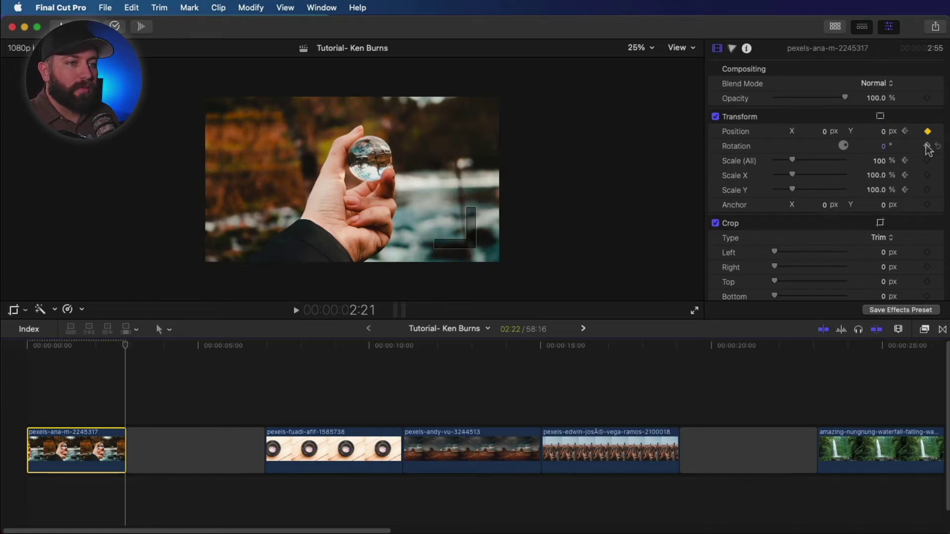
click(928, 162)
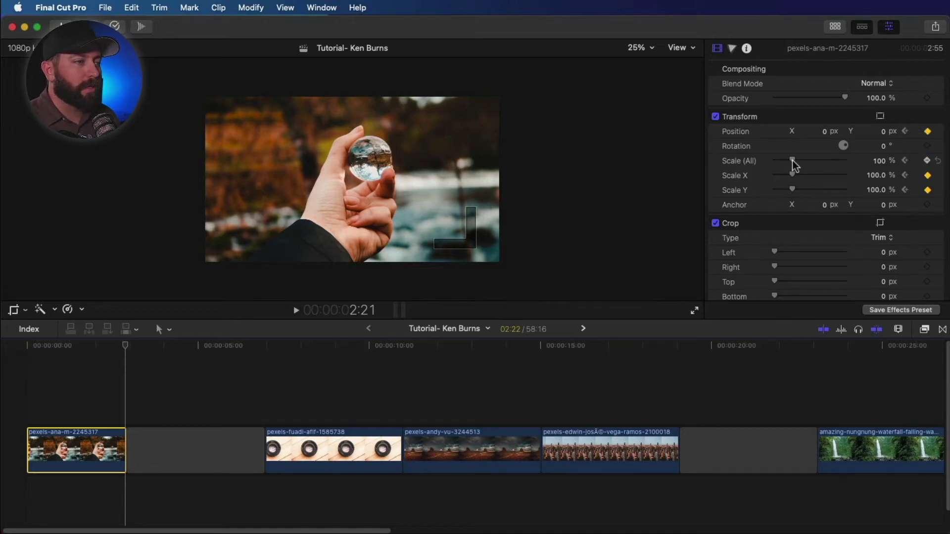
- At the end keyframe, scale the image to 175%, shift it toward the crystal ball, and preview
drag(793, 165, 808, 167)
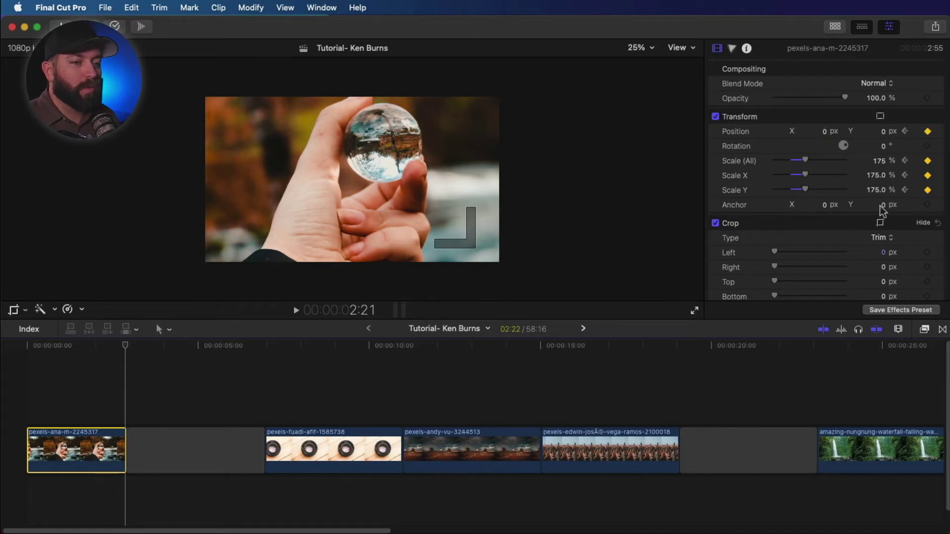
click(880, 117)
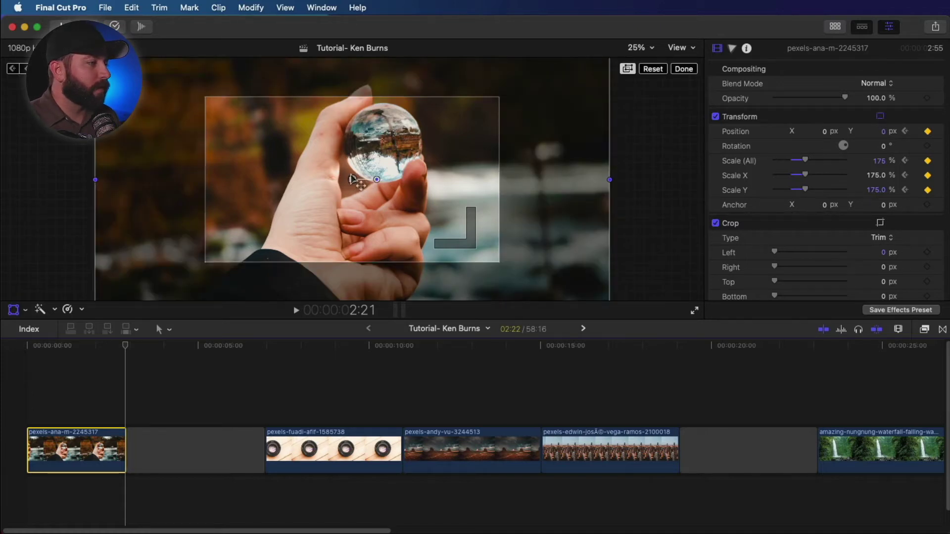
drag(352, 179, 328, 203)
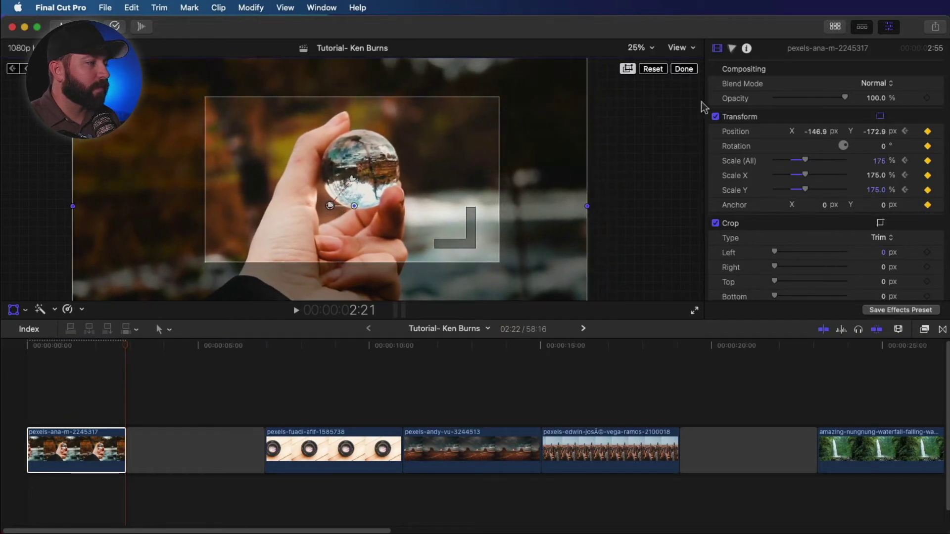
click(683, 69)
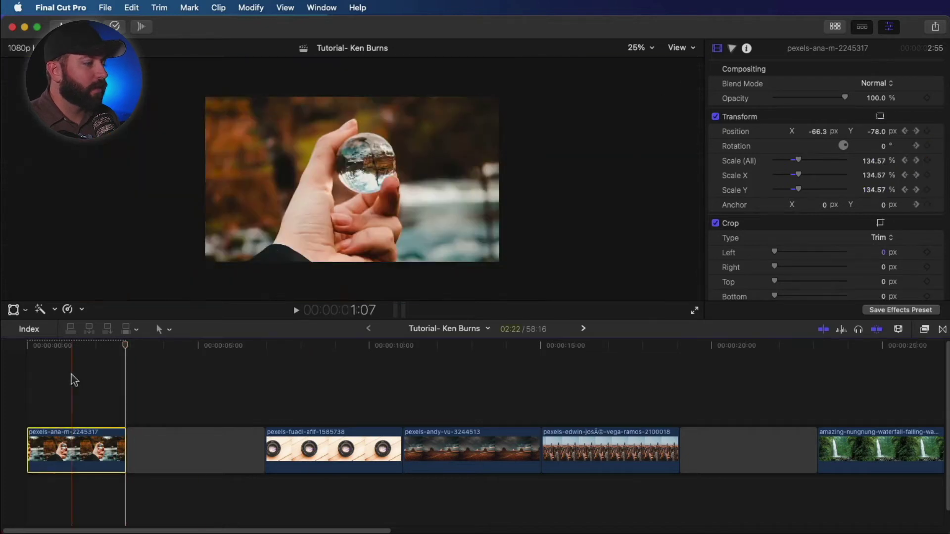
key(space)
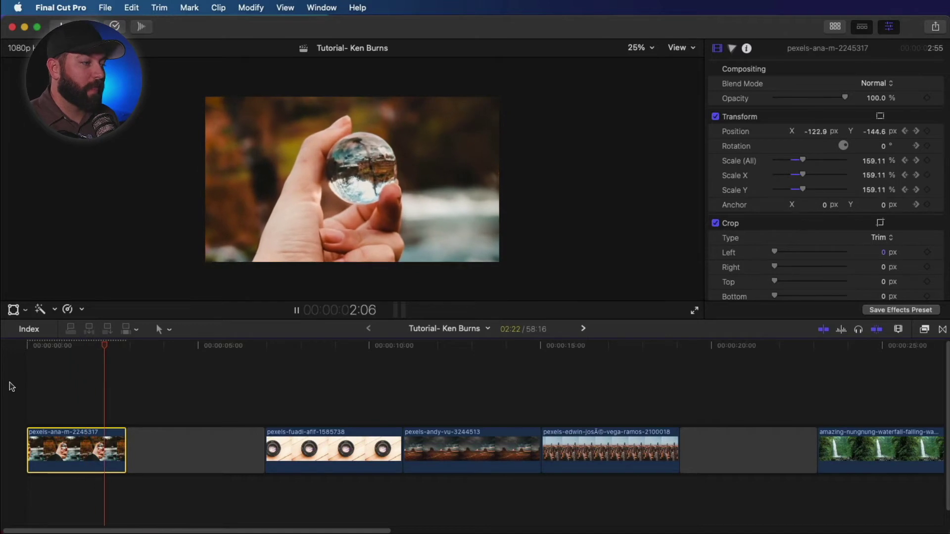
- Apply a Ken Burns crop to the lens clip pexels-fuadi-afif-1585738 and preview the motion
click(265, 445)
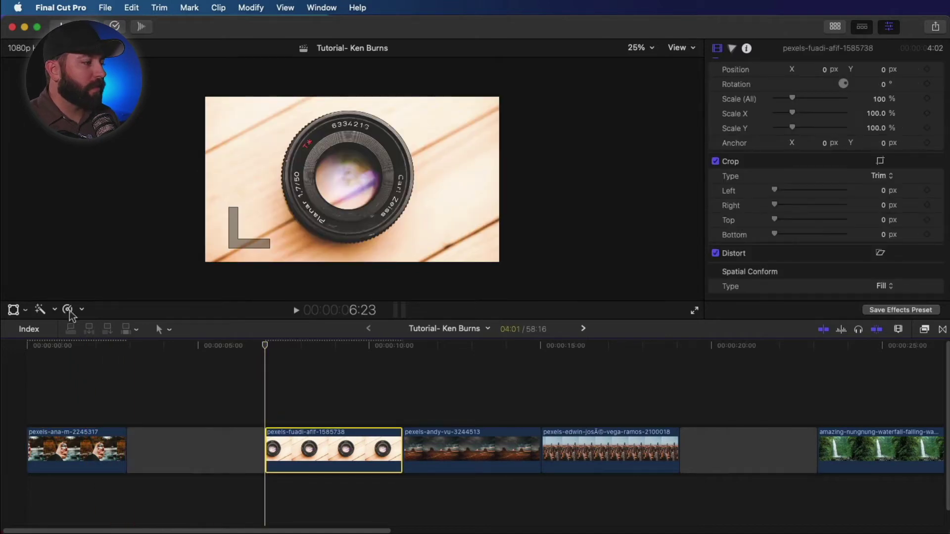
click(27, 311)
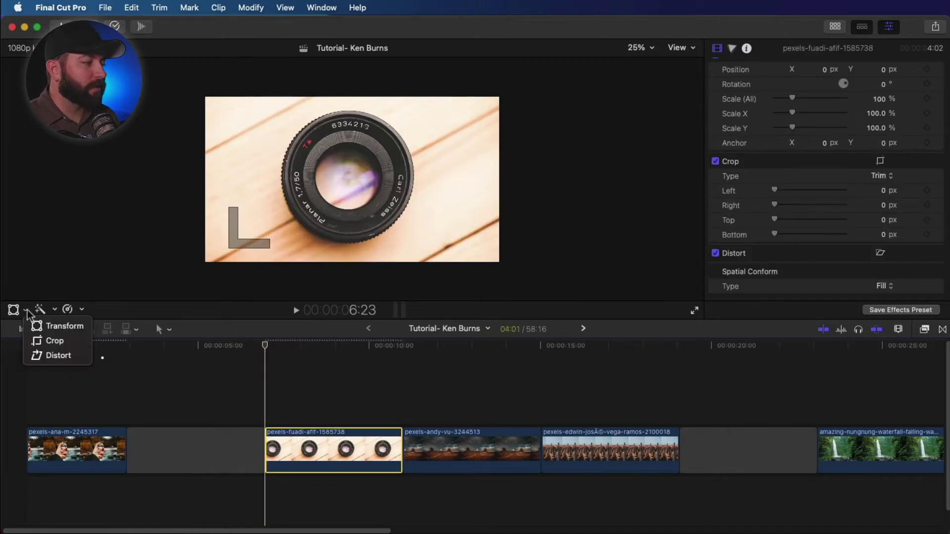
click(43, 342)
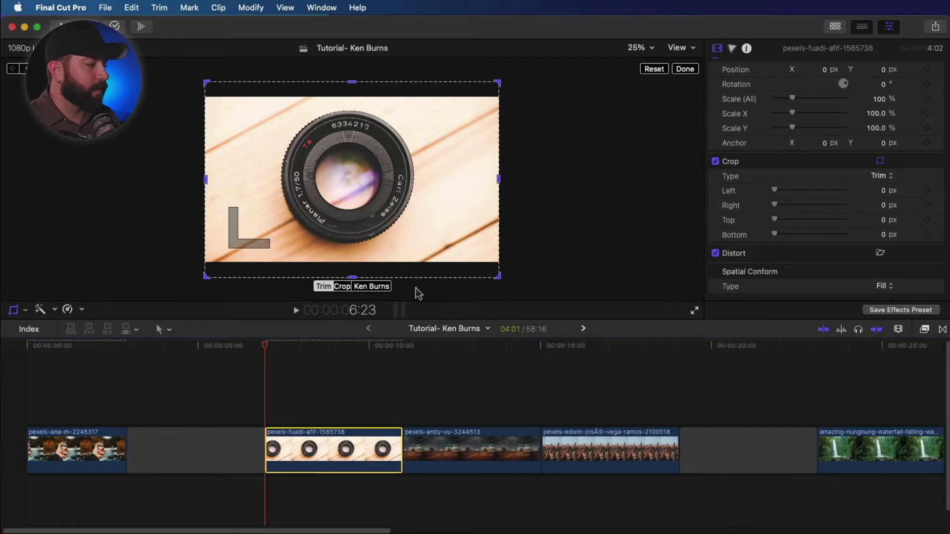
click(372, 287)
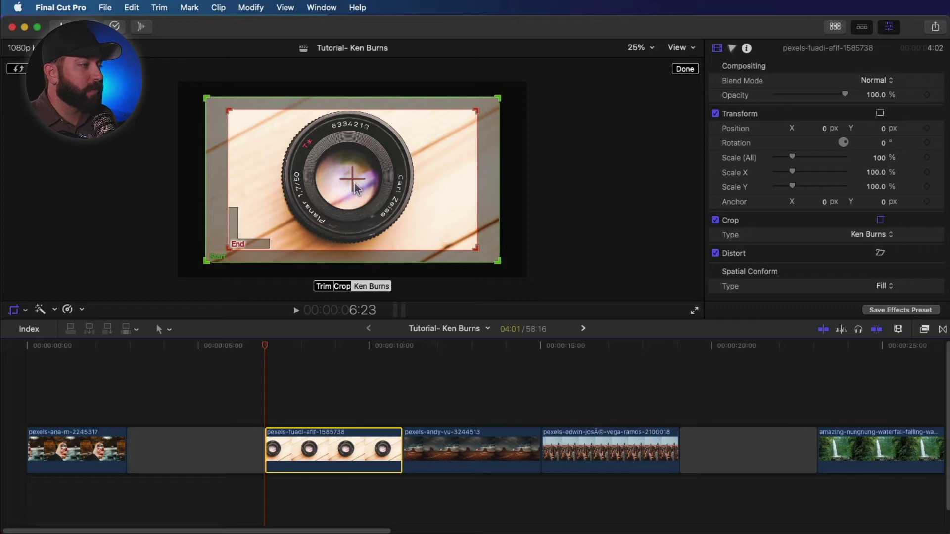
click(685, 69)
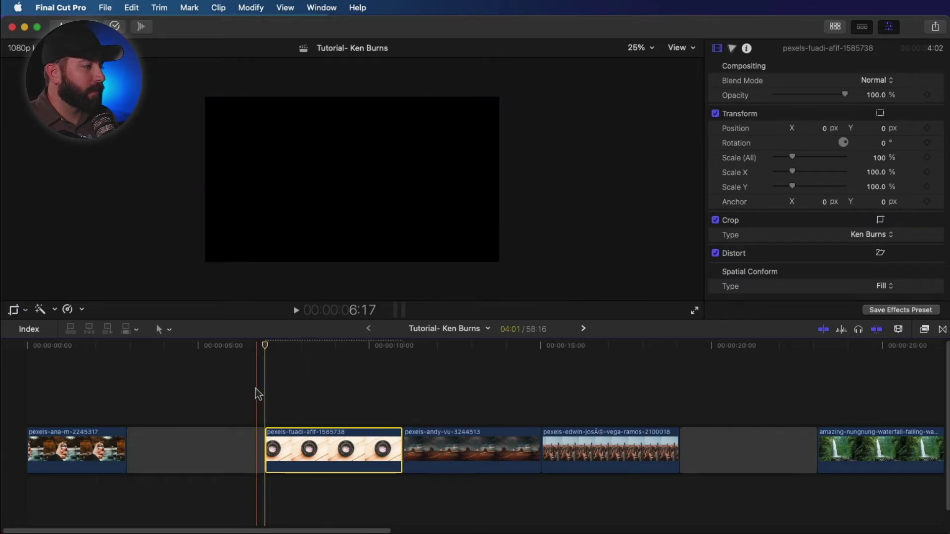
key(space)
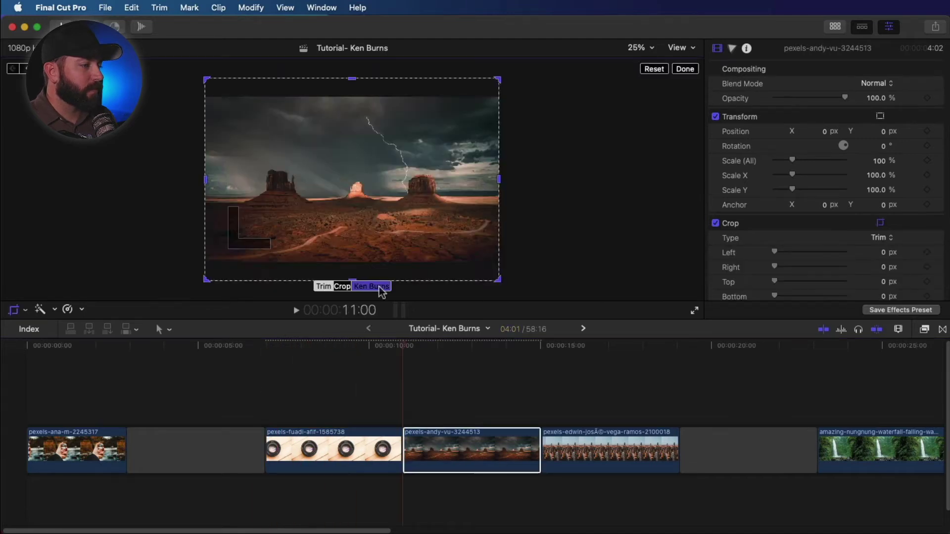
- Apply Ken Burns to the desert clip, panning from the left butte to the right butte, and preview
click(372, 286)
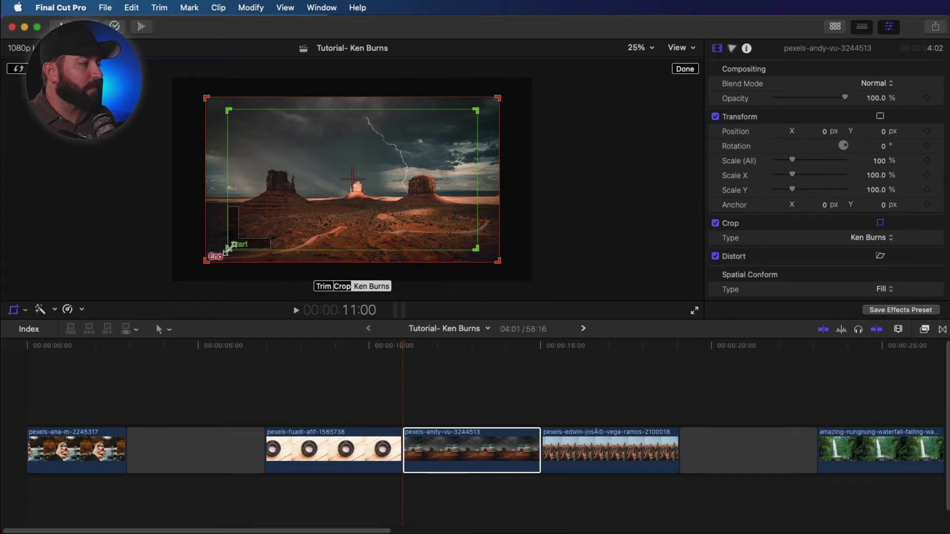
drag(228, 247, 271, 224)
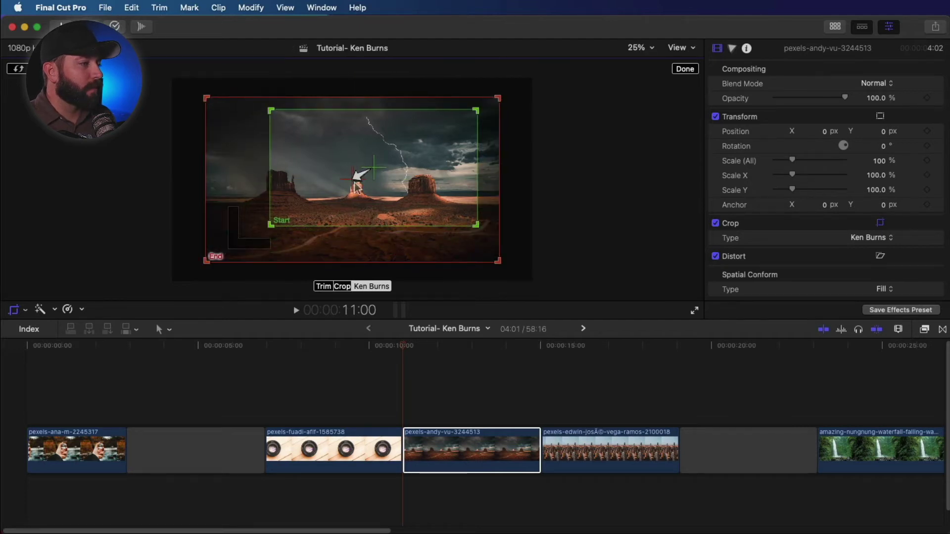
drag(372, 174, 309, 190)
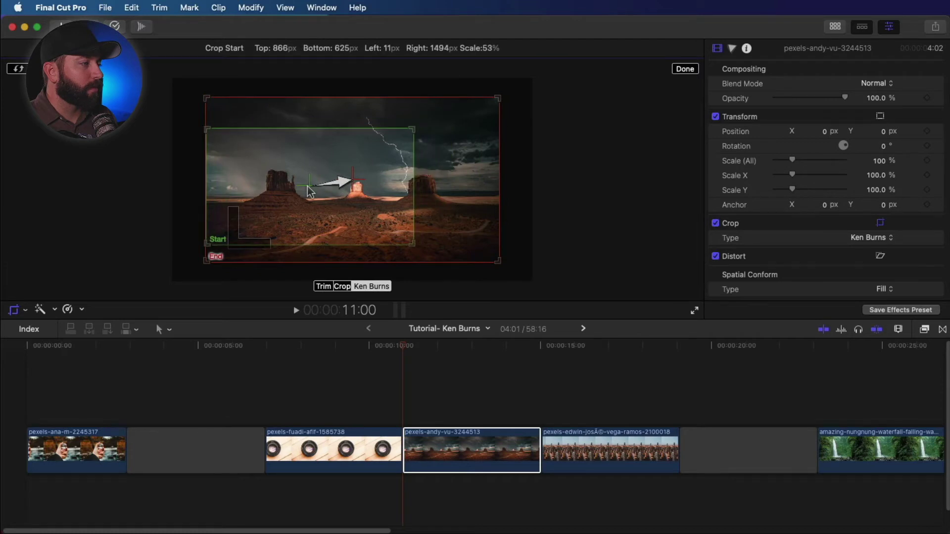
drag(208, 99, 263, 130)
drag(267, 255, 295, 242)
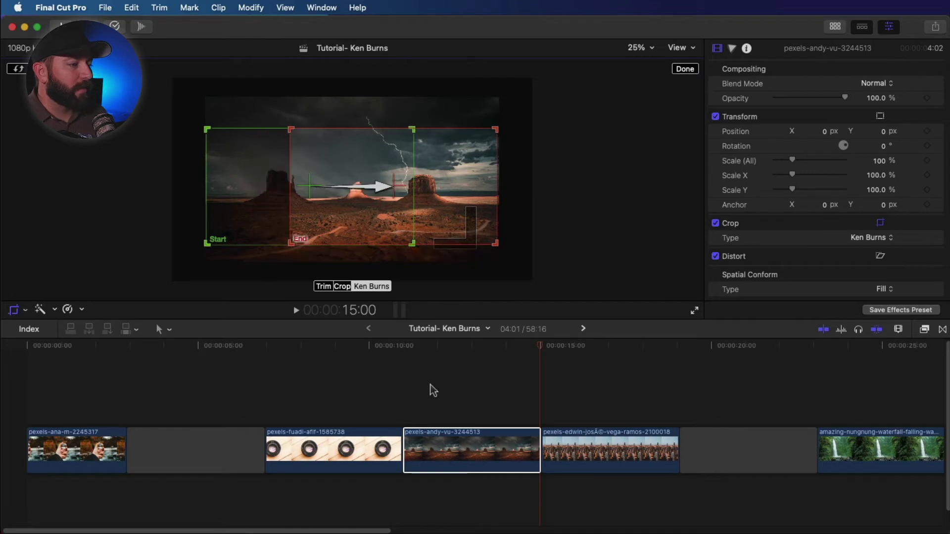
click(413, 384)
click(407, 387)
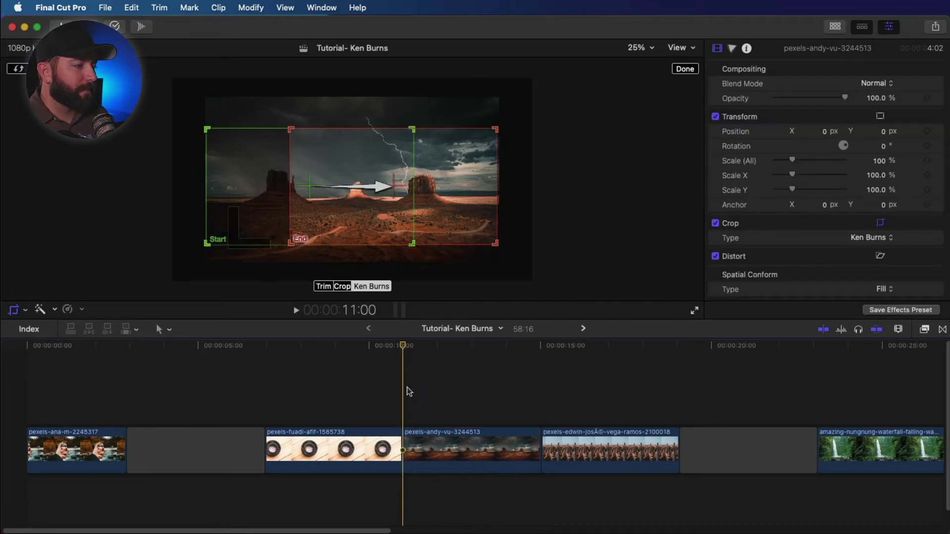
key(space)
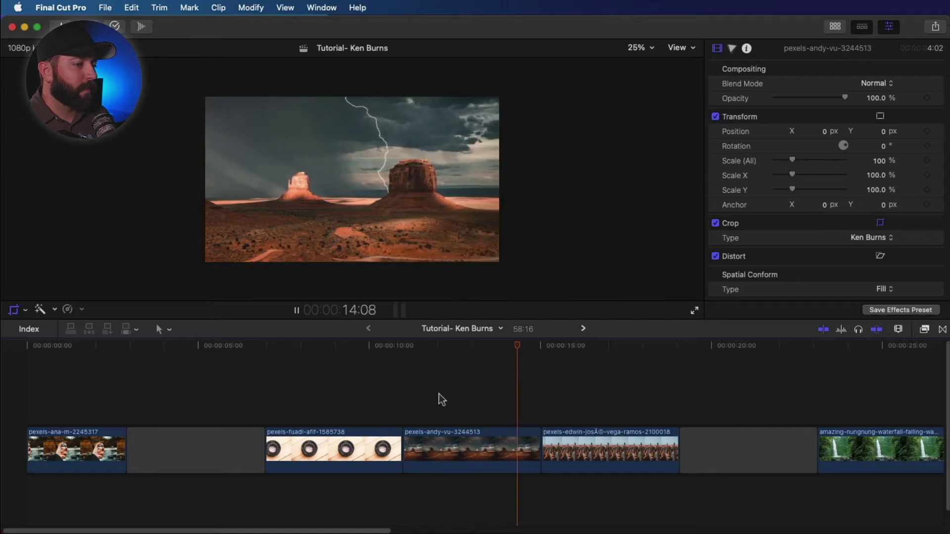
key(space)
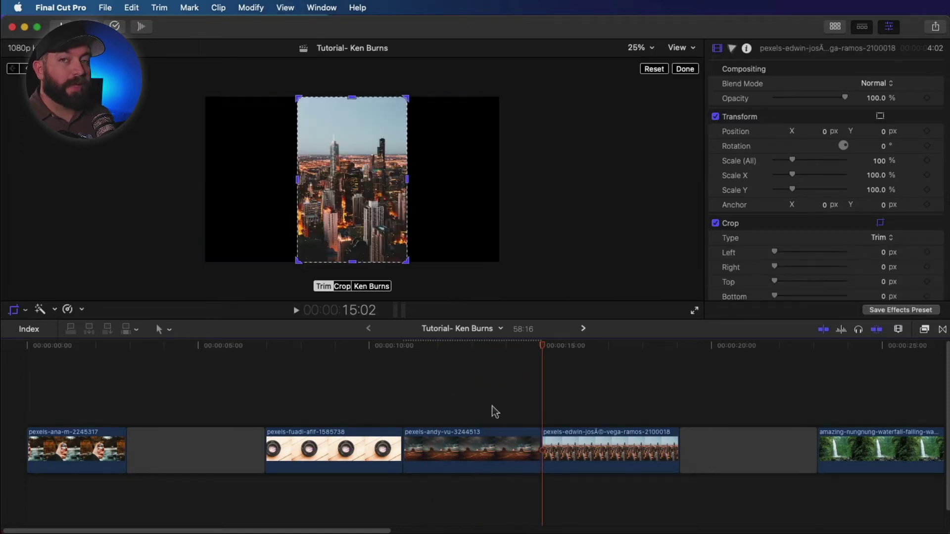
- Extend the desert clip's start edge to lengthen it to 6:20 and play the pan
click(492, 406)
click(502, 407)
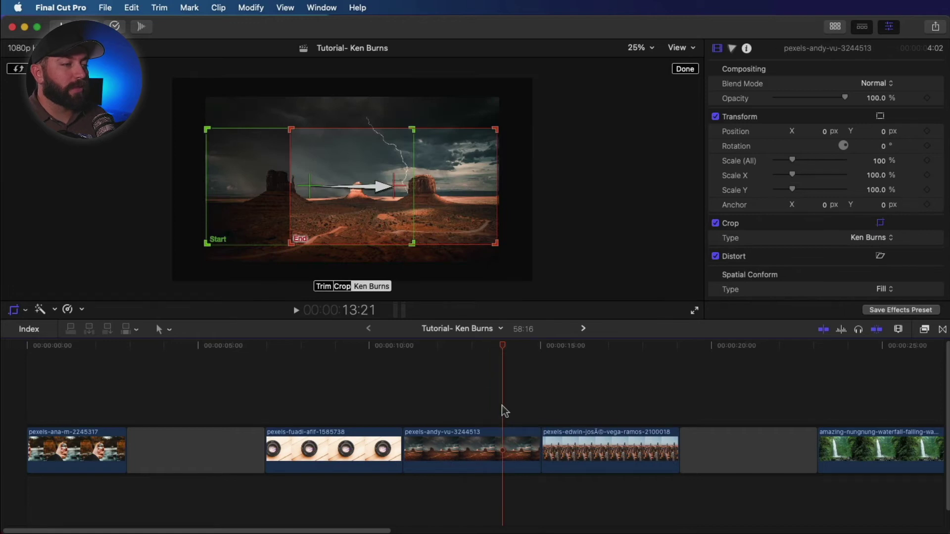
click(406, 448)
drag(406, 448, 325, 448)
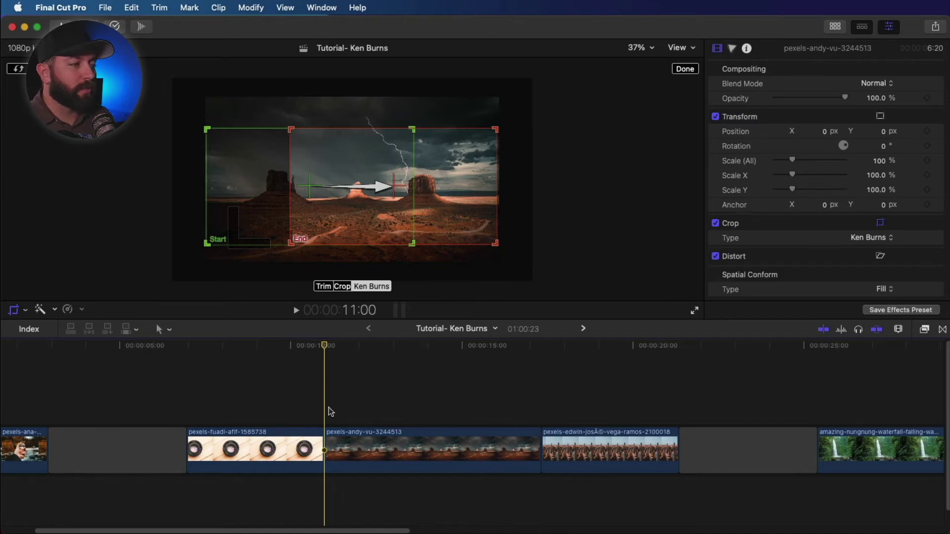
key(space)
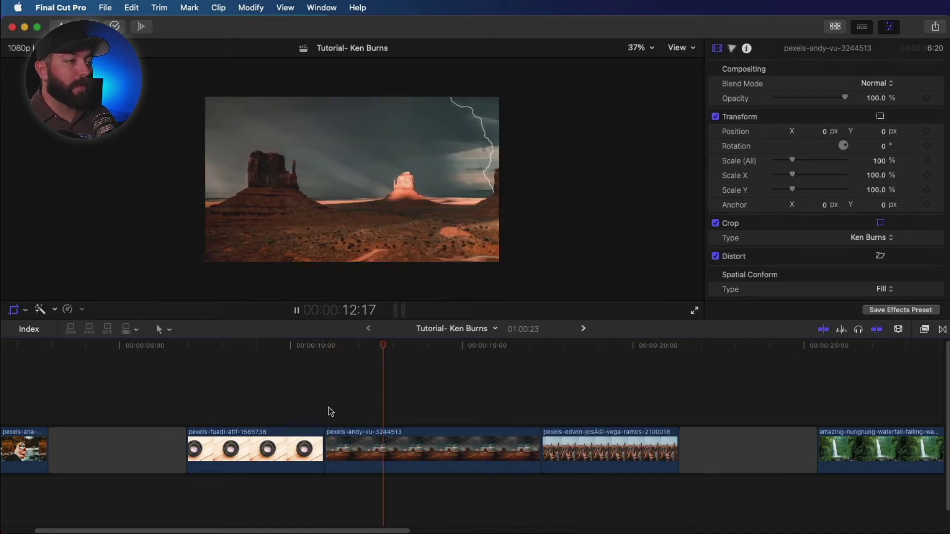
click(540, 346)
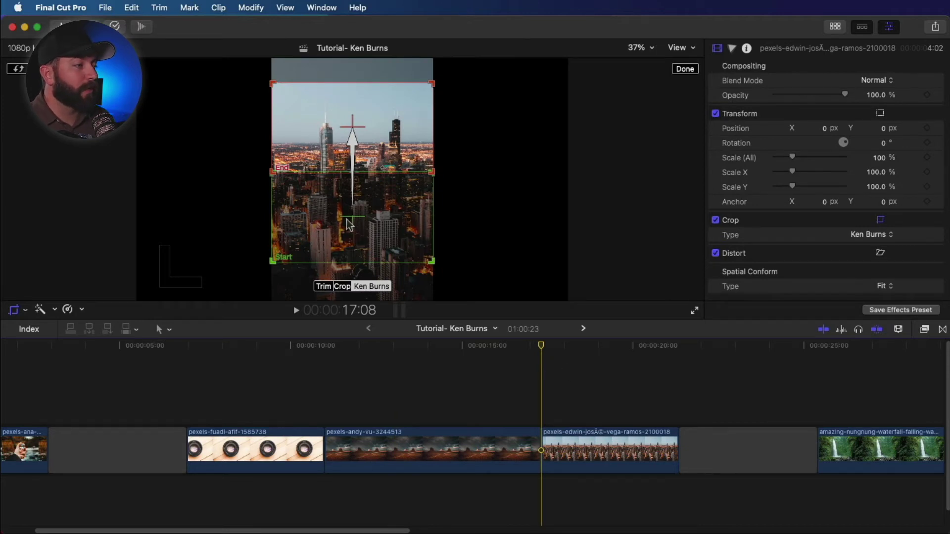
- Lower the skyline's Ken Burns start frame so the pan rises to the skyline top, and preview
drag(349, 225, 349, 237)
drag(356, 127, 356, 144)
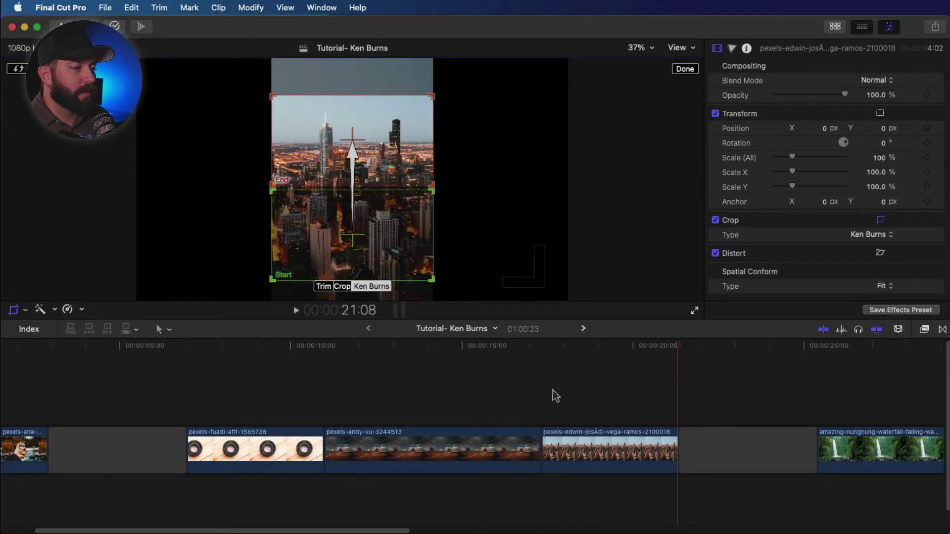
click(540, 404)
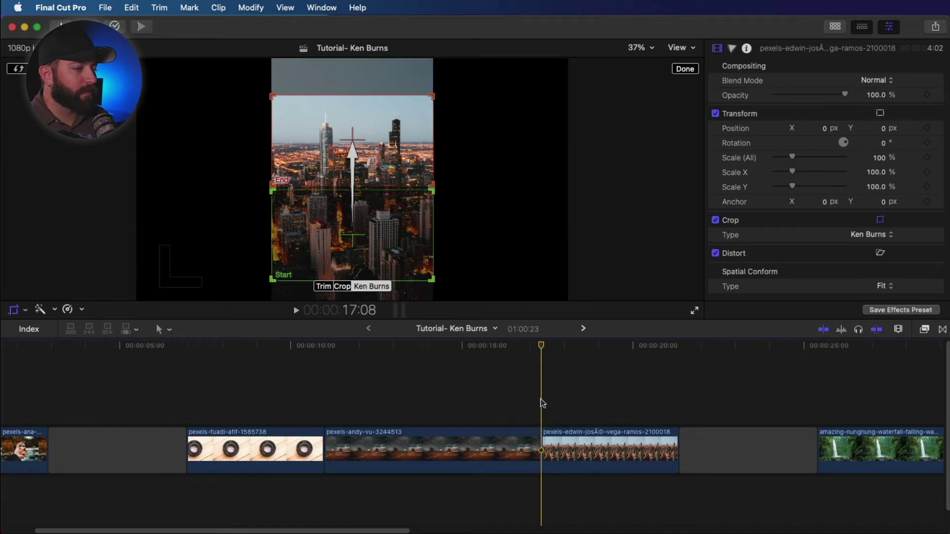
key(space)
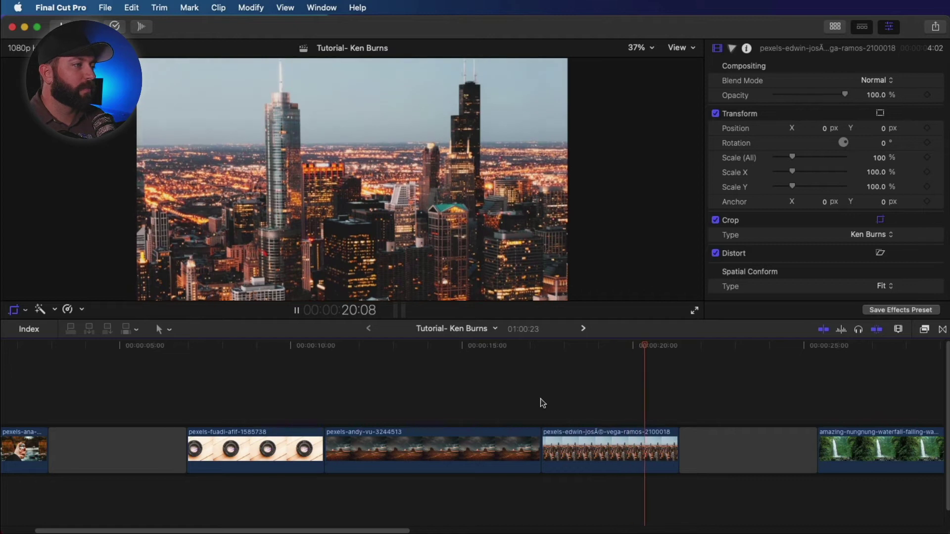
key(space)
click(456, 406)
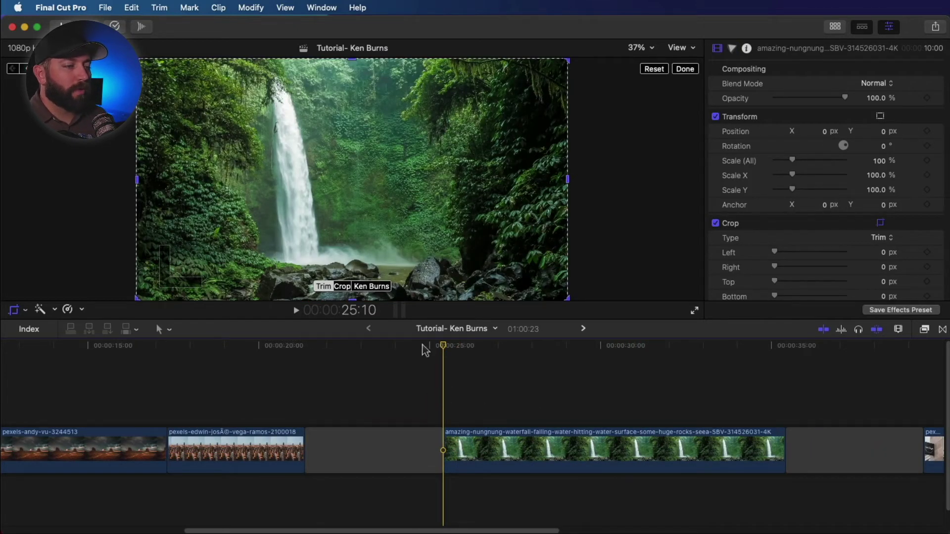
- Apply Ken Burns to the waterfall clip with a smaller start frame placed over the waterfall
scroll(423, 349, down, 2)
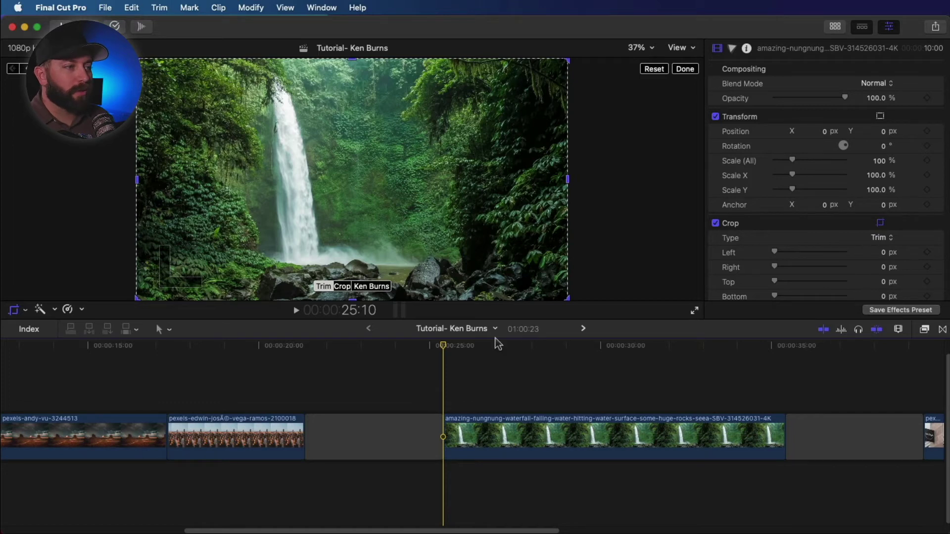
scroll(426, 371, right, 3)
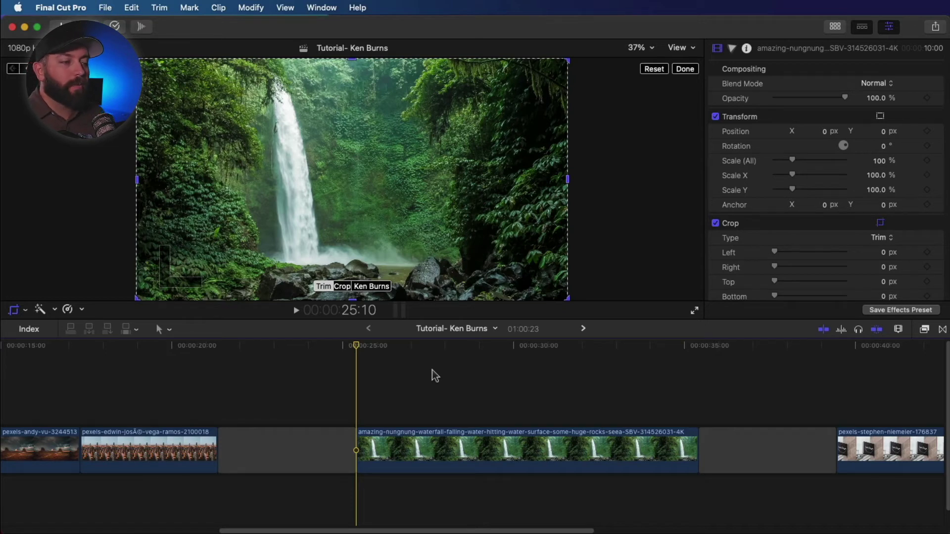
click(458, 451)
click(372, 286)
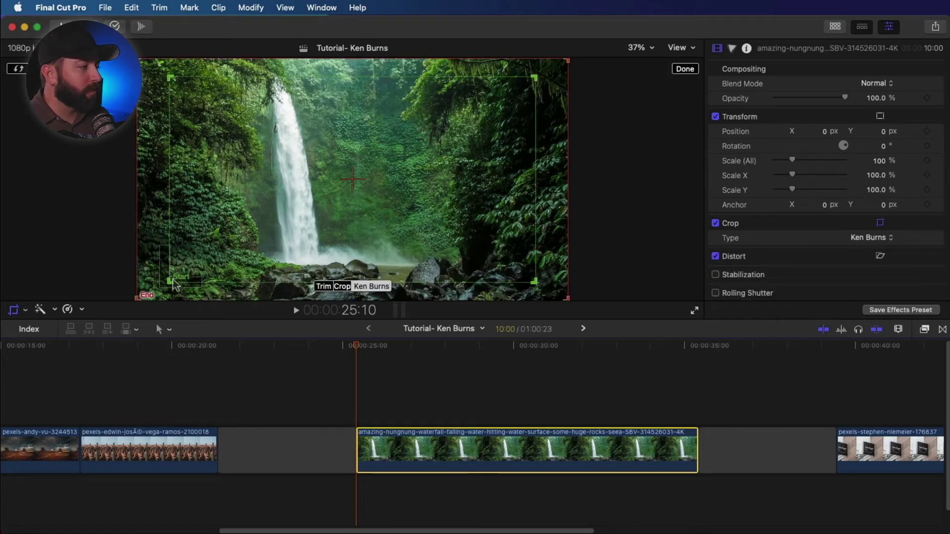
drag(174, 284, 250, 227)
drag(396, 164, 328, 146)
drag(463, 223, 445, 211)
drag(311, 139, 311, 140)
- Move the waterfall's end frame lower over the rocks and preview the downward pan
click(170, 212)
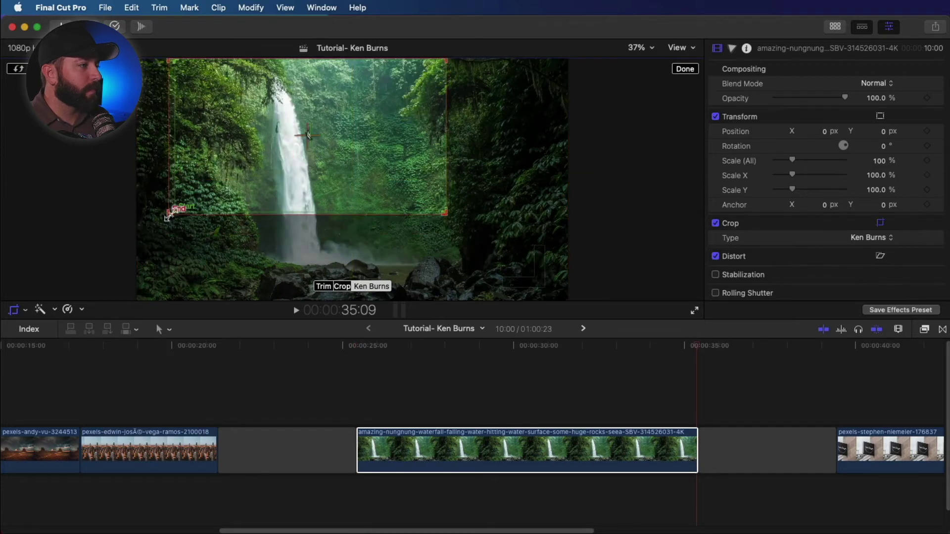
drag(170, 212, 345, 259)
key(space)
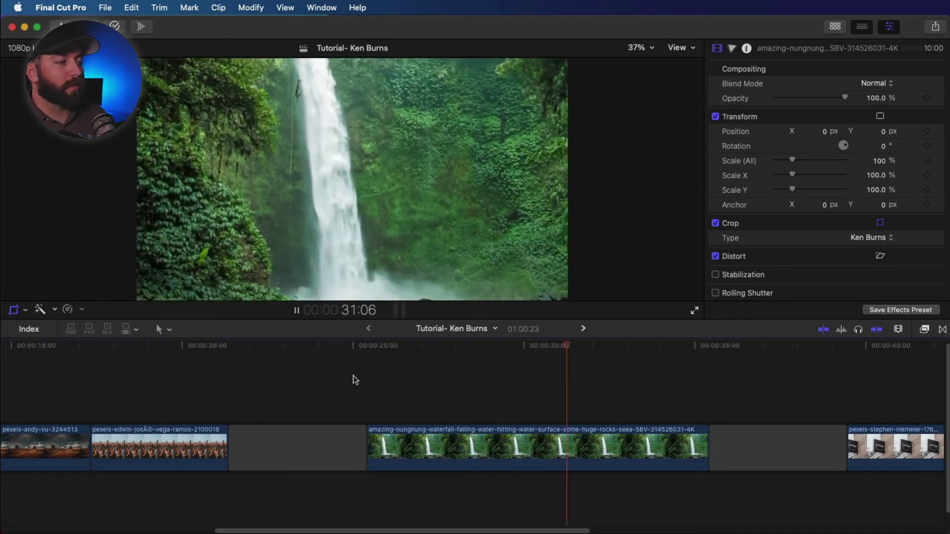
key(space)
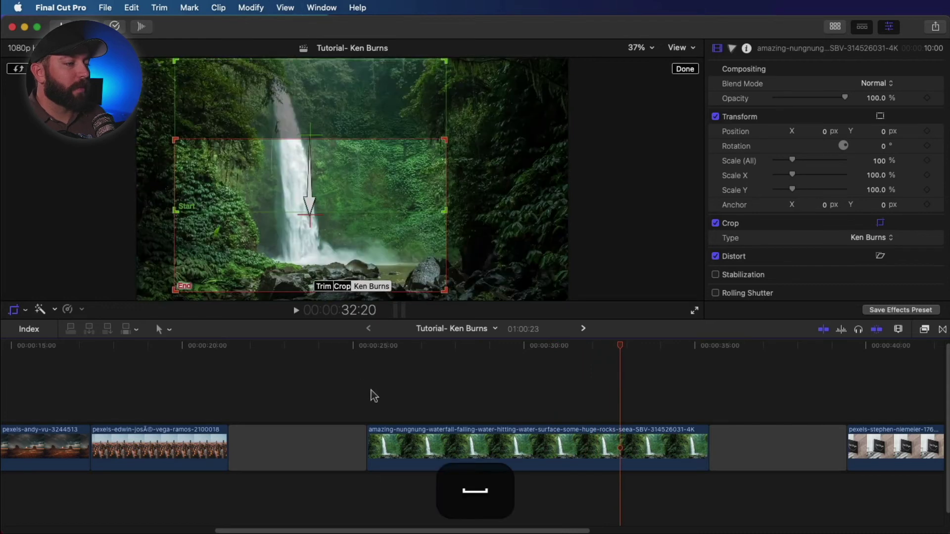
click(371, 391)
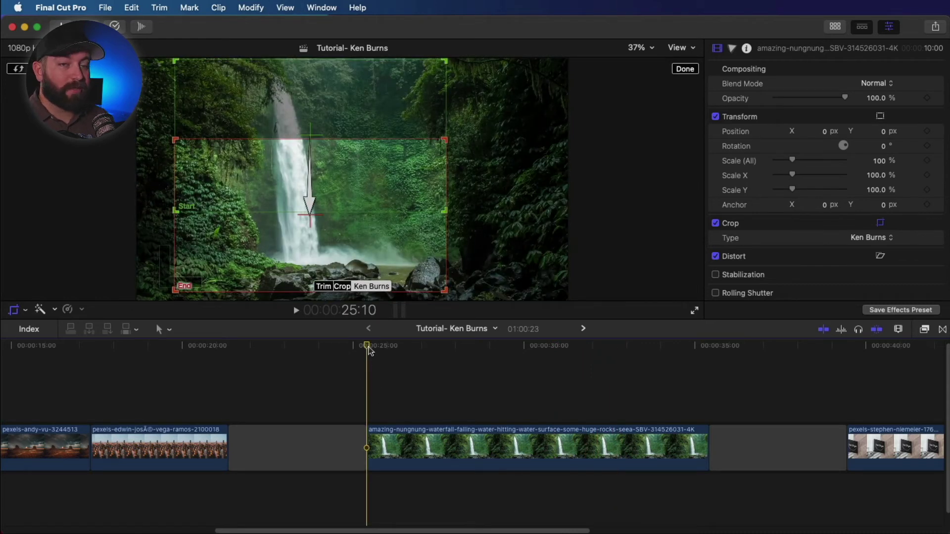
- Blade the waterfall clip into a 2:18 first piece and a remainder, then play the first piece
drag(367, 345, 377, 345)
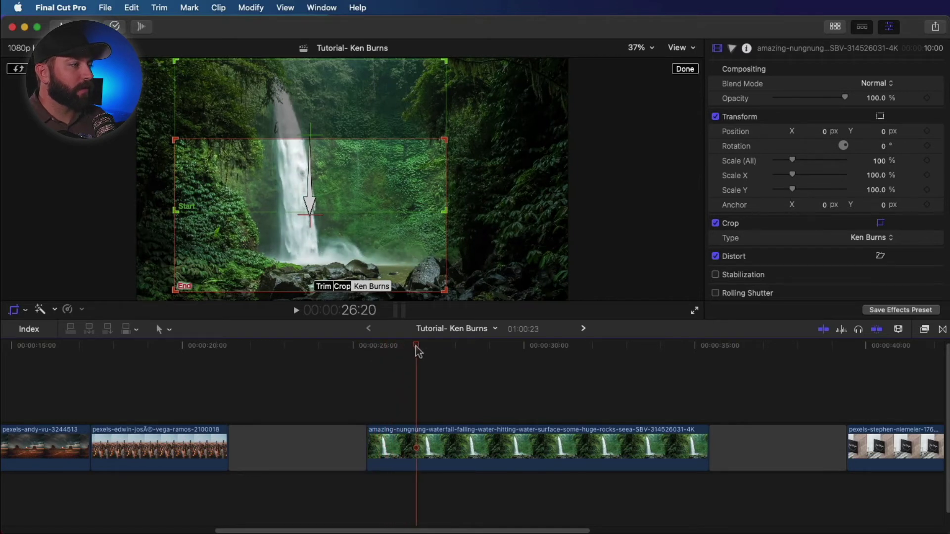
drag(419, 350, 429, 352)
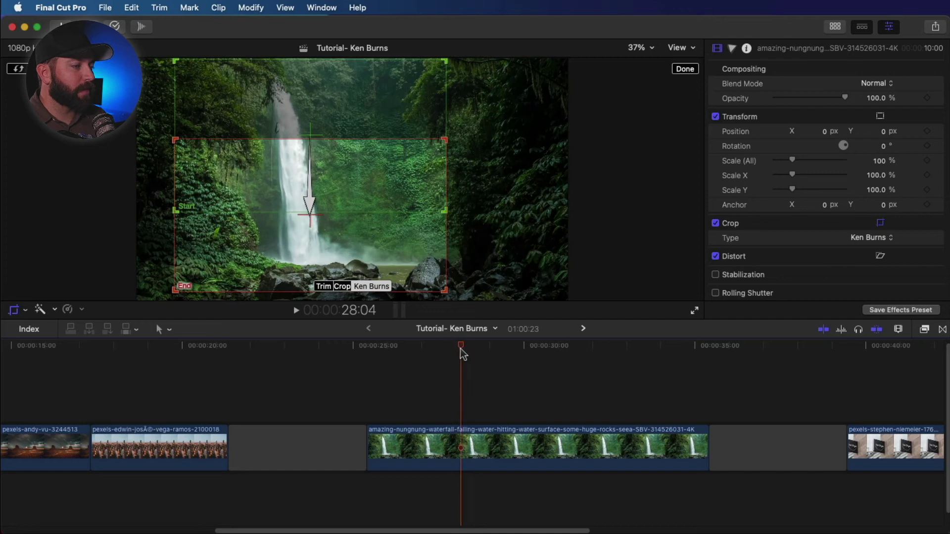
key(b)
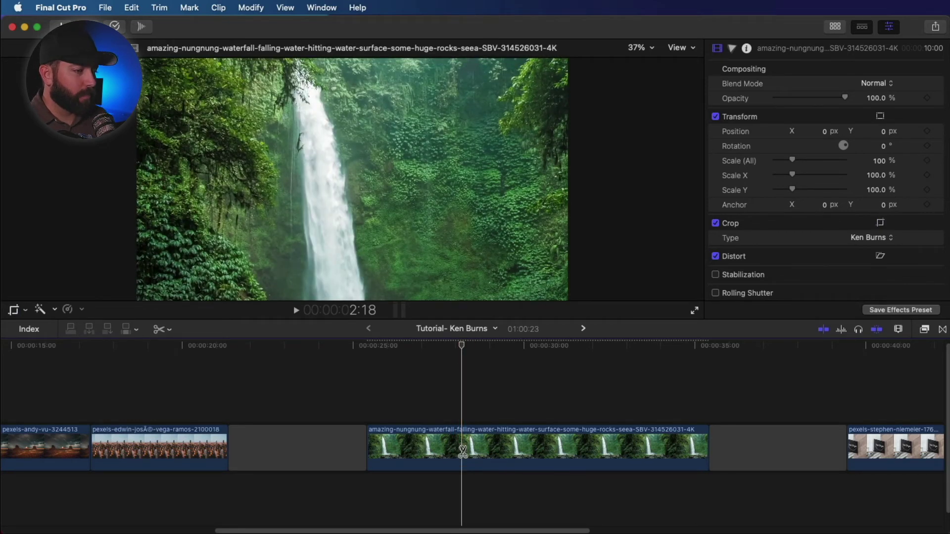
click(462, 450)
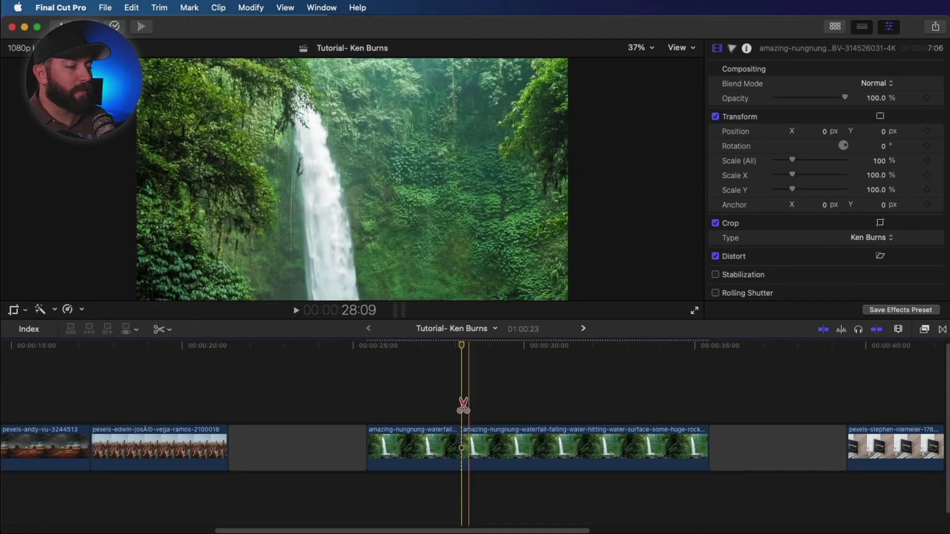
click(488, 346)
drag(490, 353, 448, 347)
key(a)
click(390, 440)
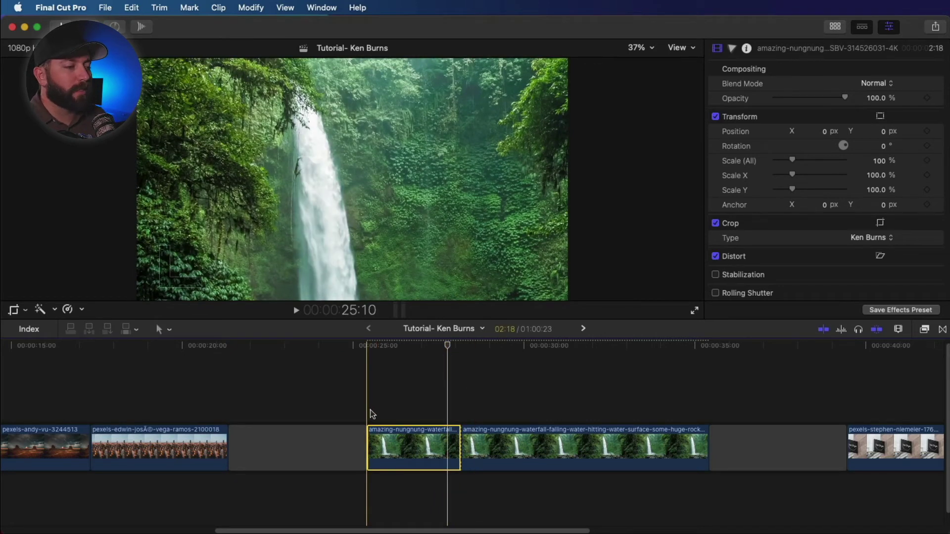
key(space)
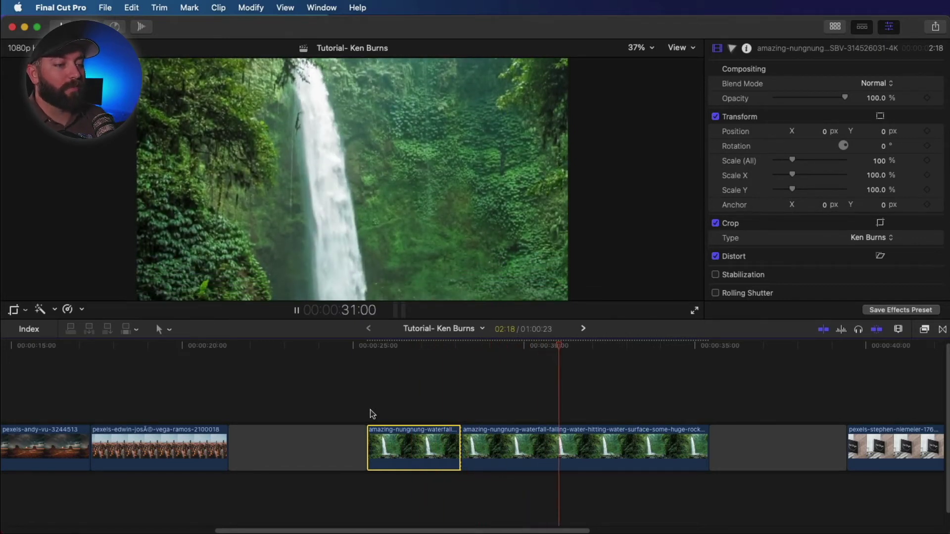
key(space)
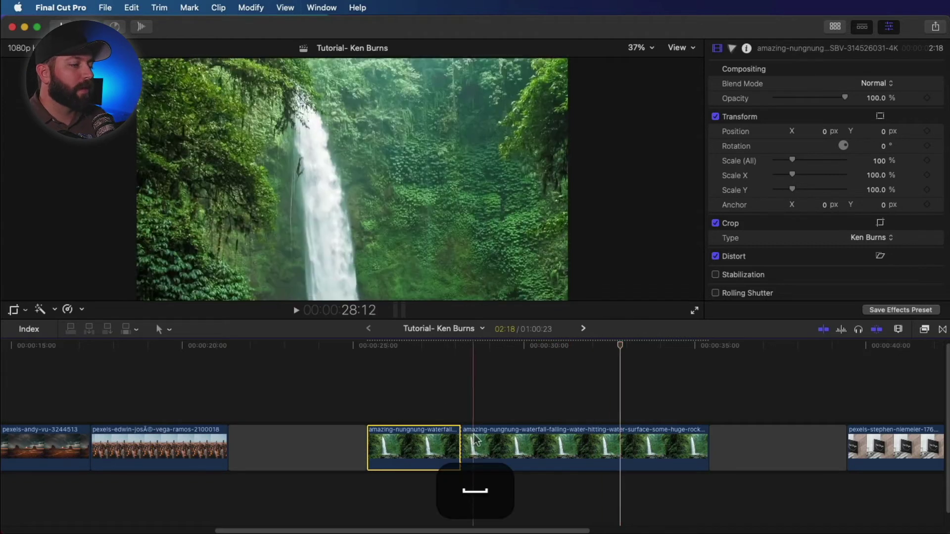
- Swap the second waterfall piece's Ken Burns framing and widen the end to full frame, then preview
click(476, 440)
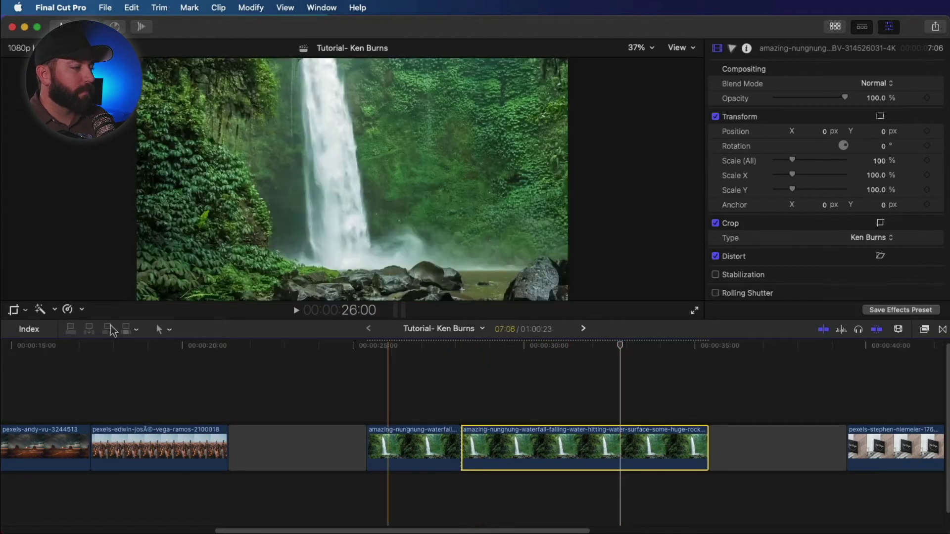
click(14, 310)
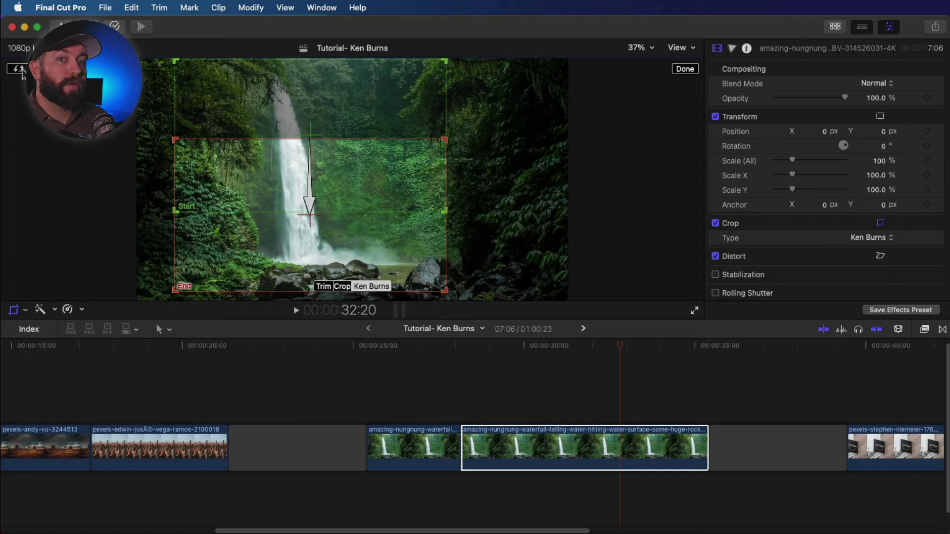
click(20, 70)
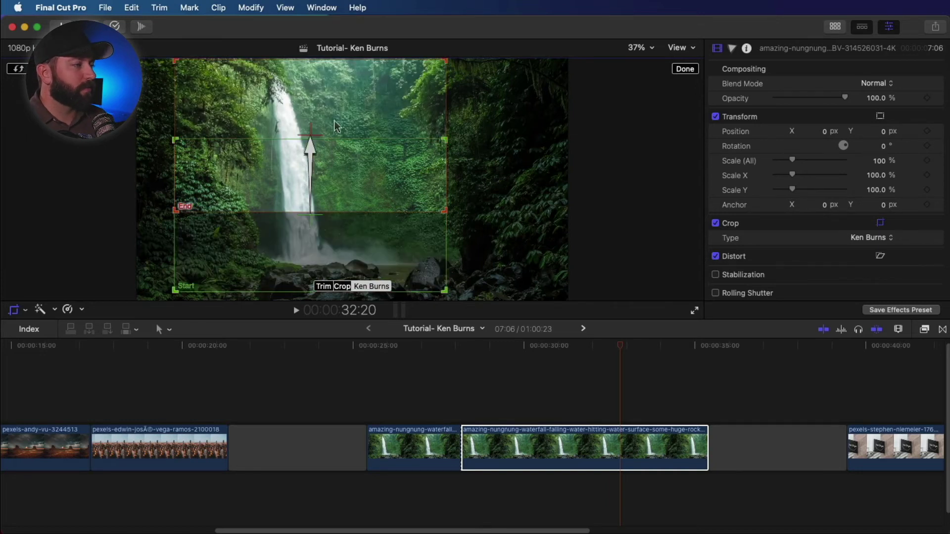
drag(442, 208, 561, 330)
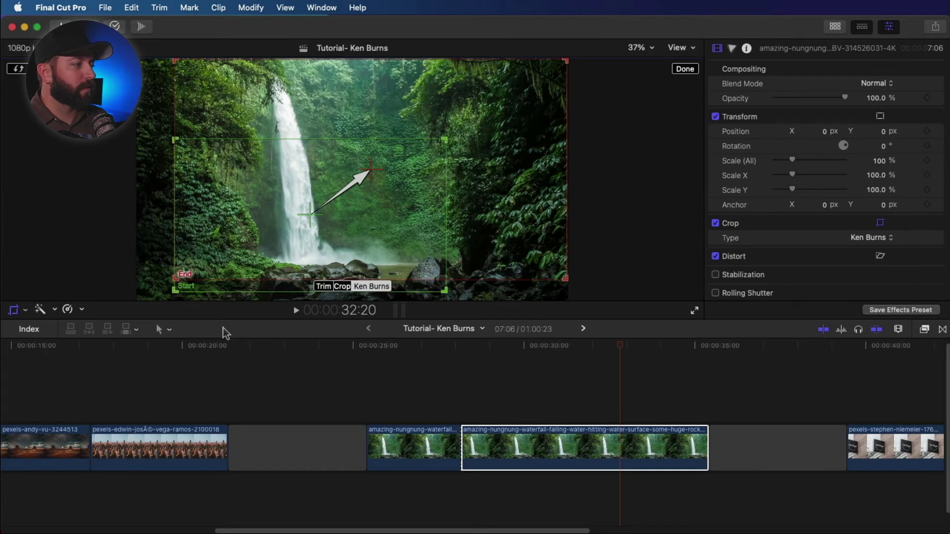
drag(175, 281, 152, 299)
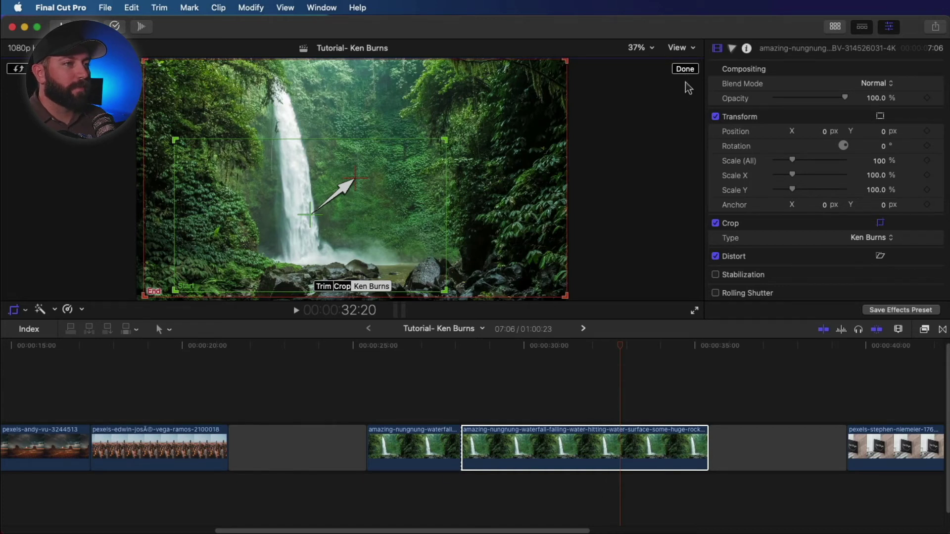
click(684, 70)
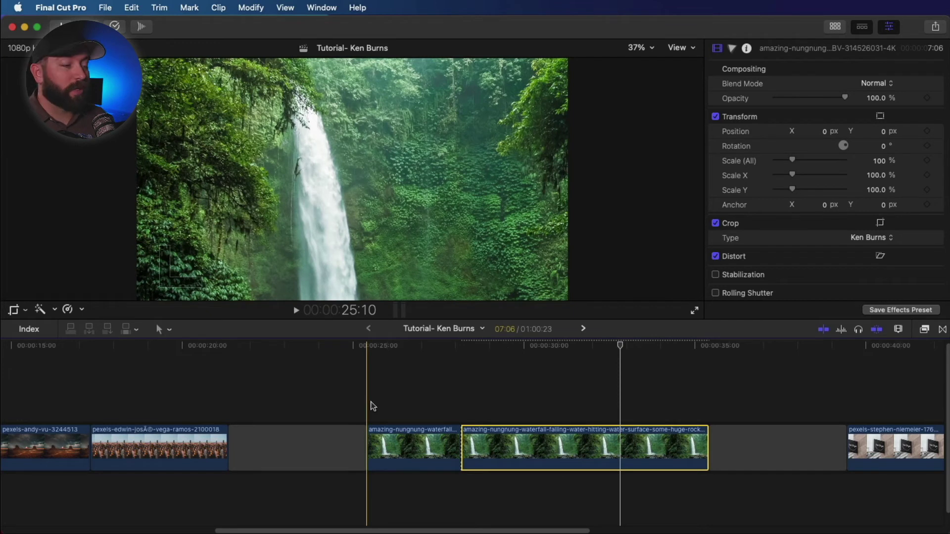
key(space)
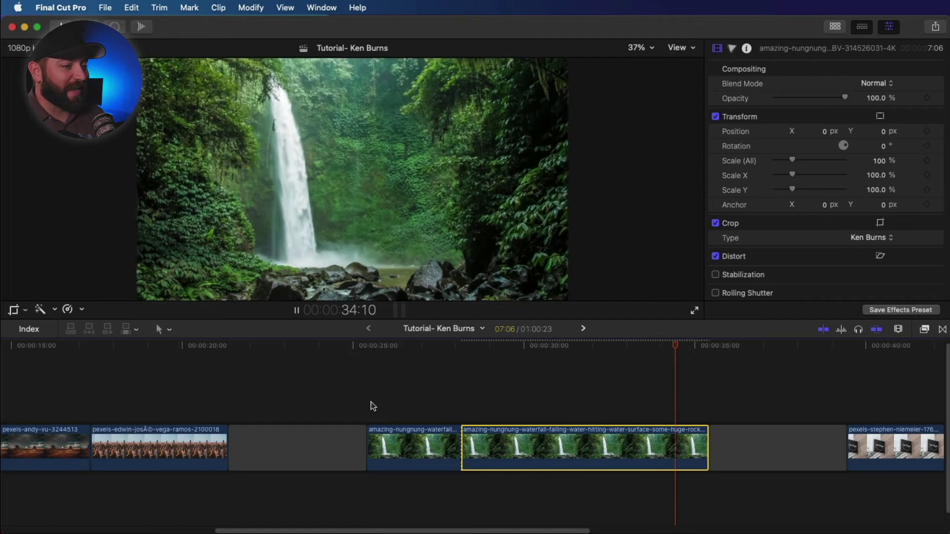
key(space)
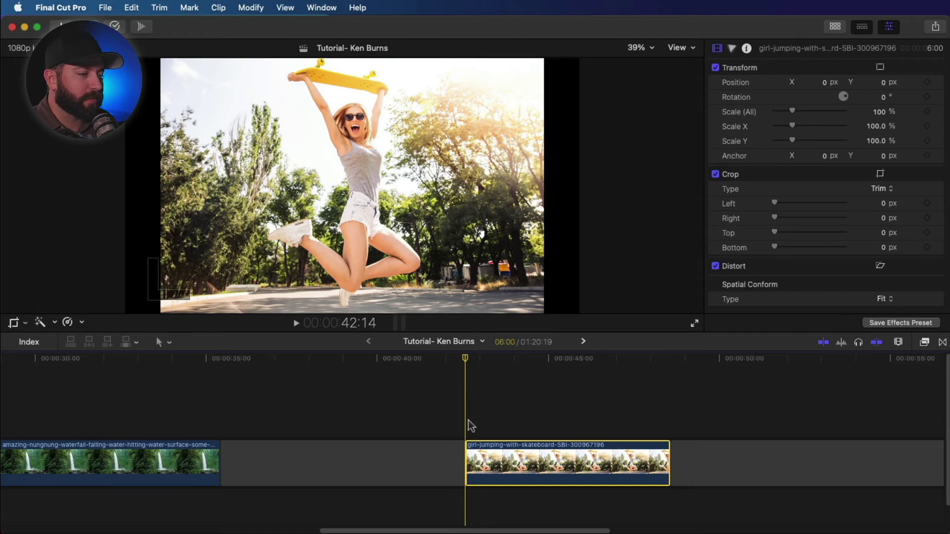
- Give the skateboard photo a Ken Burns end frame tightened to 60% on the girl's face, then preview
click(471, 427)
click(479, 448)
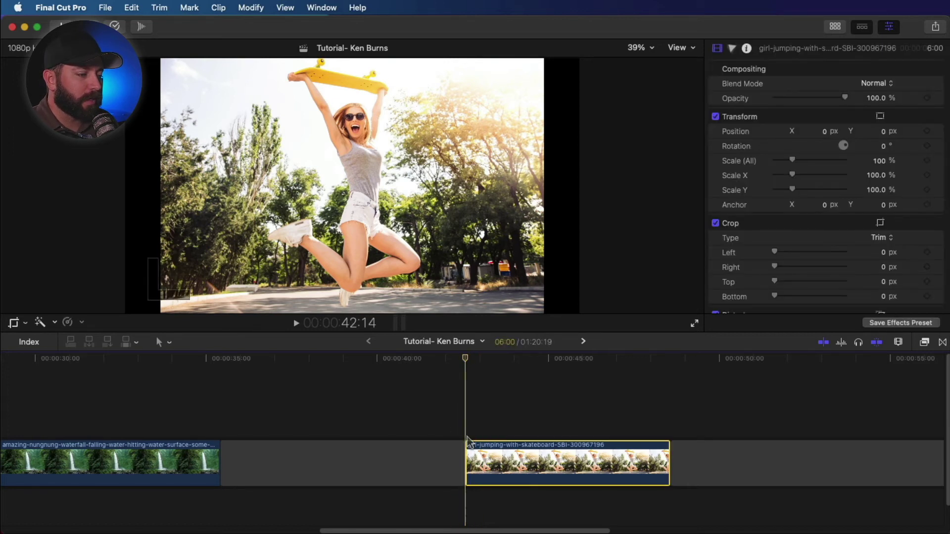
click(20, 325)
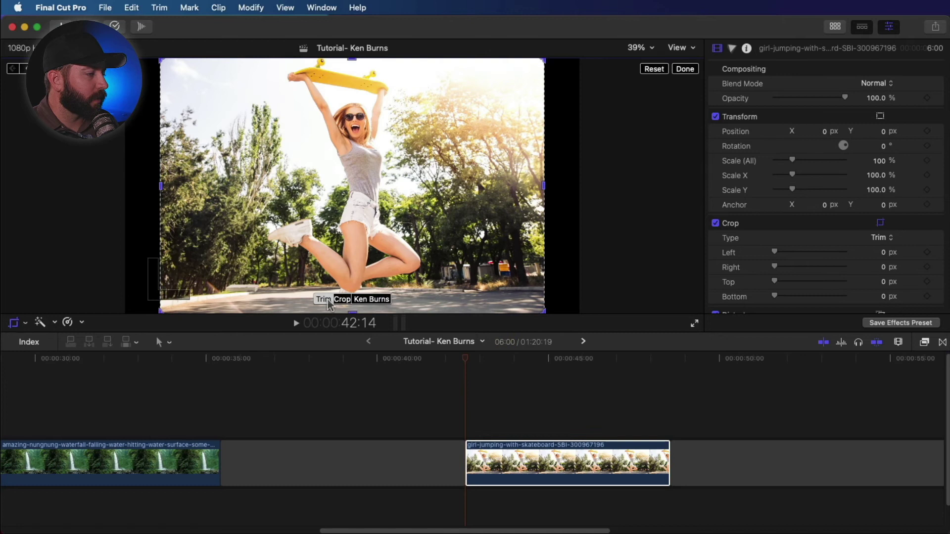
click(372, 299)
drag(352, 188, 359, 156)
drag(198, 243, 313, 181)
drag(421, 127, 369, 126)
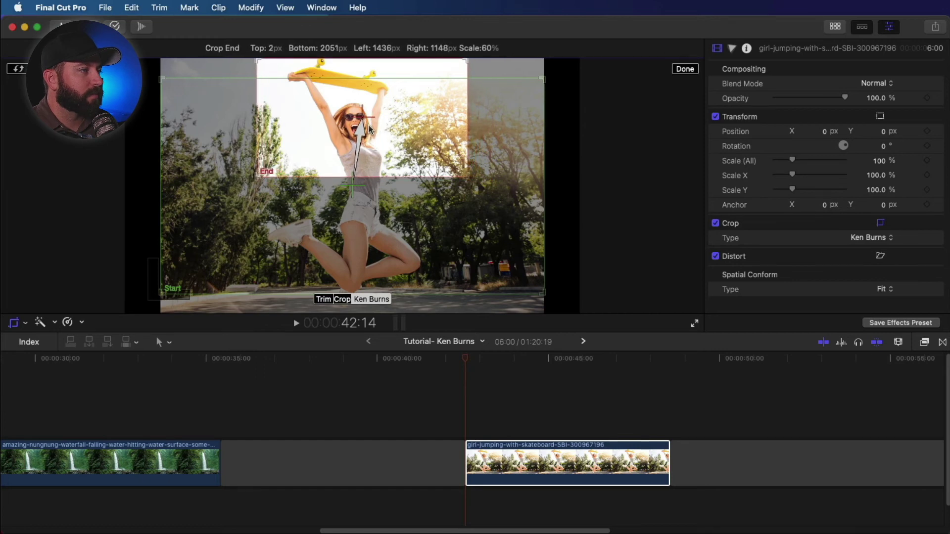
click(497, 448)
key(space)
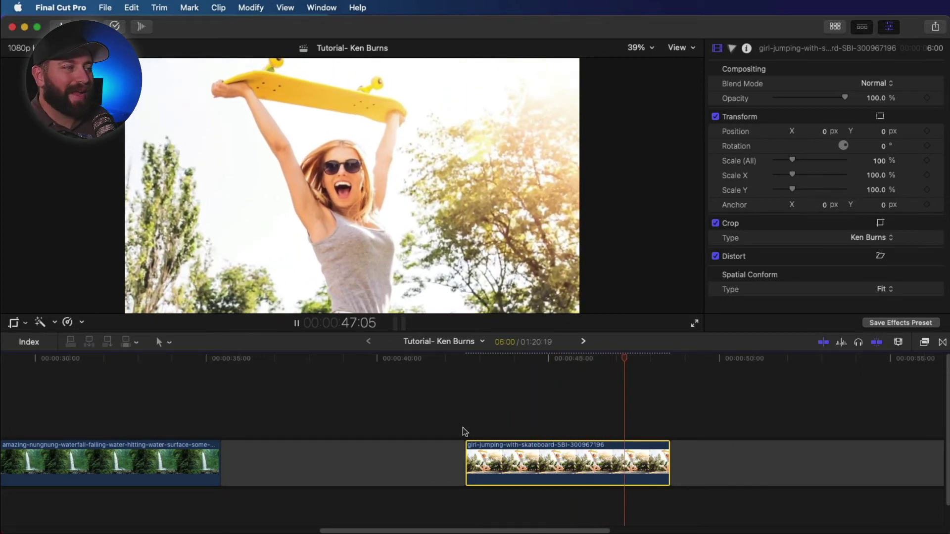
key(space)
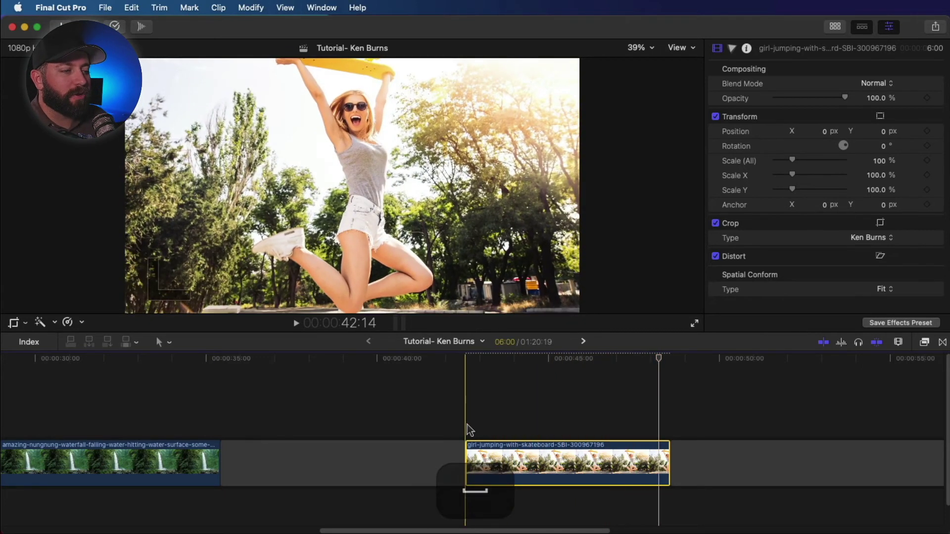
- Wrap the skateboard girl clip in a new compound clip named 'Skater Girl'
right_click(497, 458)
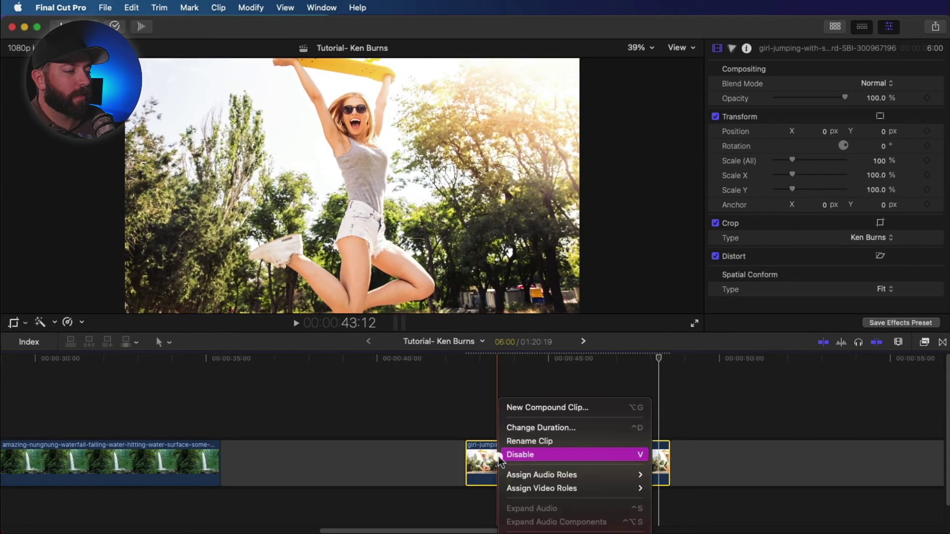
click(576, 408)
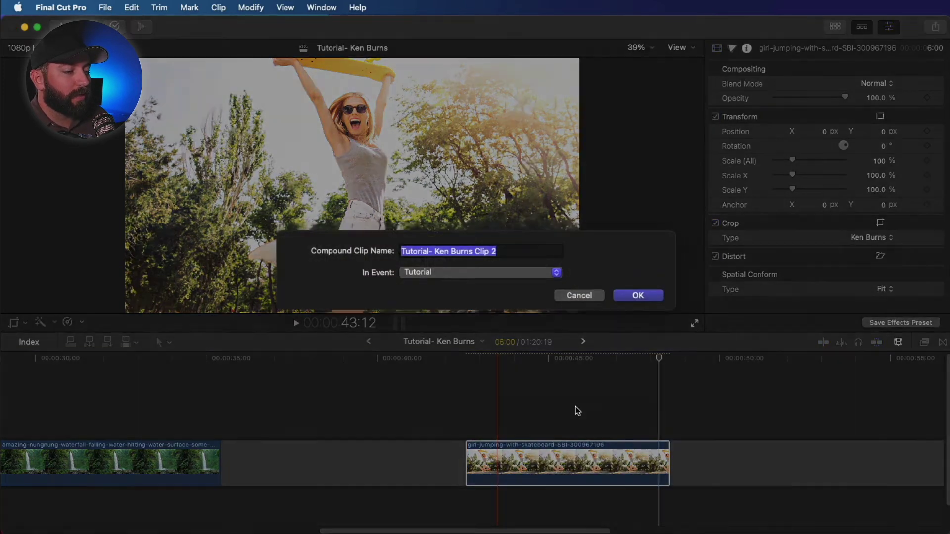
text(Skateb)
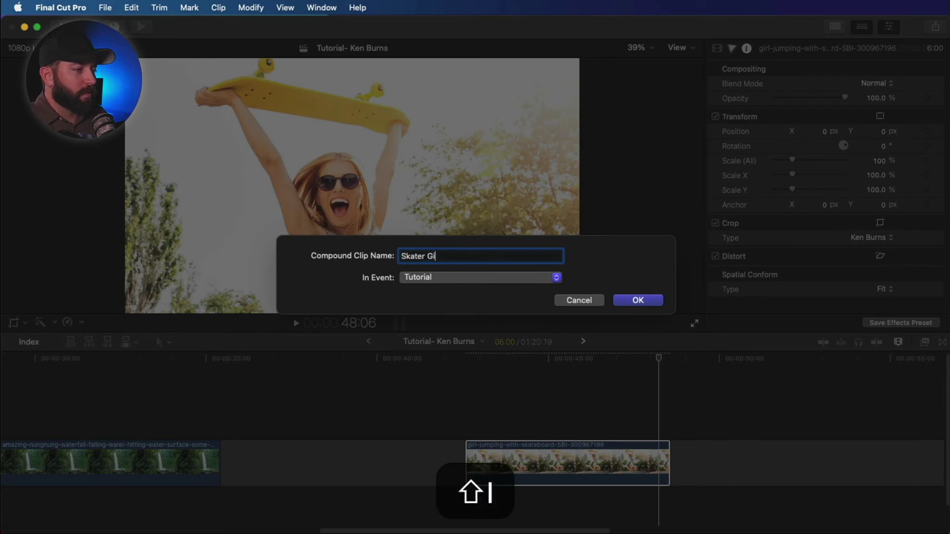
key(Return)
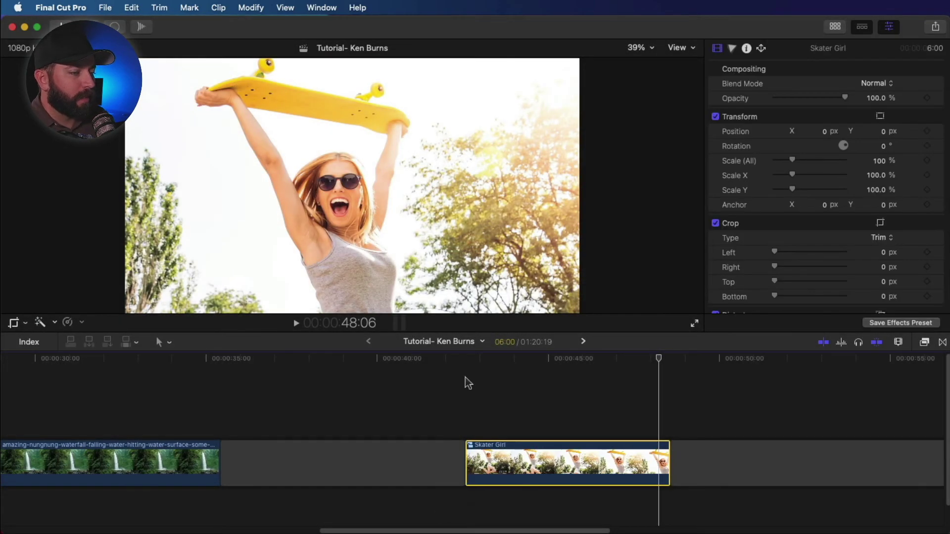
click(468, 400)
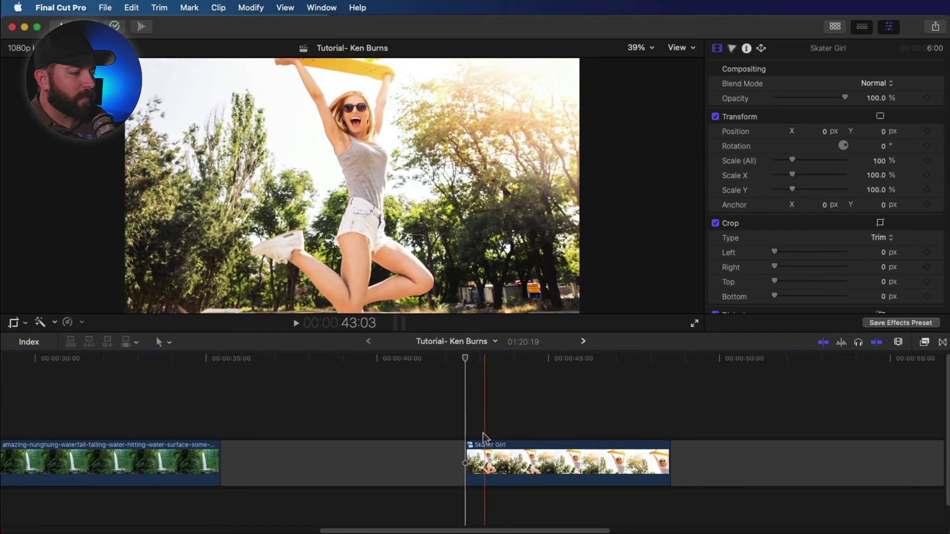
- Split the Skater Girl clip's speed twice and speed up the middle, shortening it to 3:00
click(520, 429)
click(520, 448)
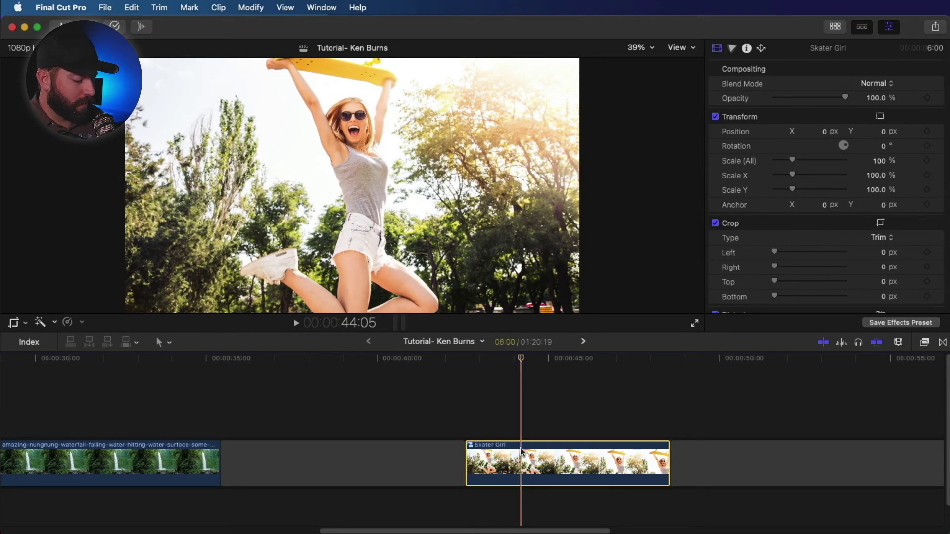
key(ctrl+v)
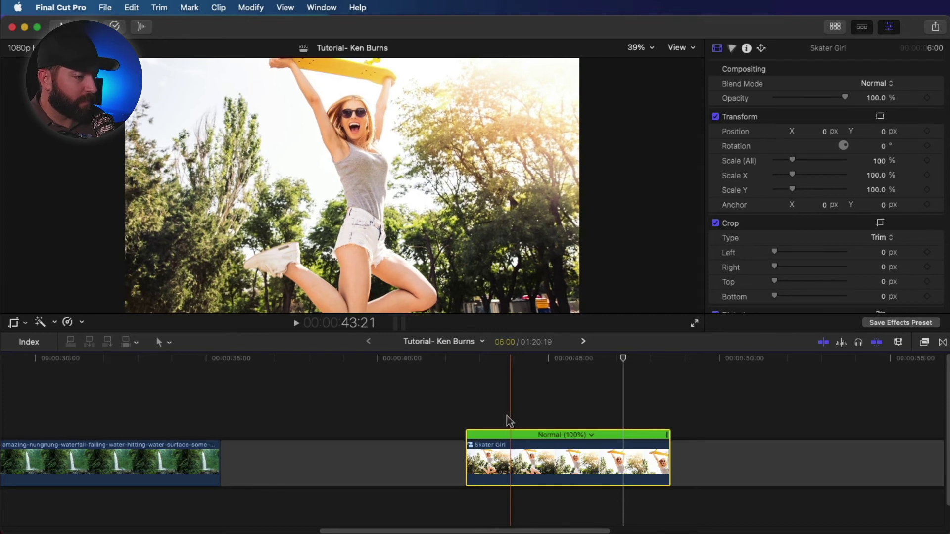
key(shift)
key(shift+b)
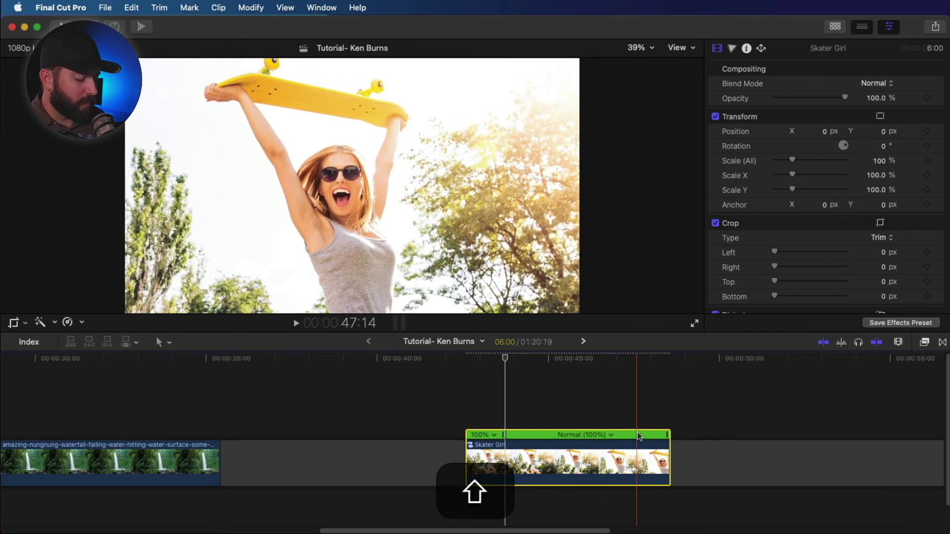
key(shift+b)
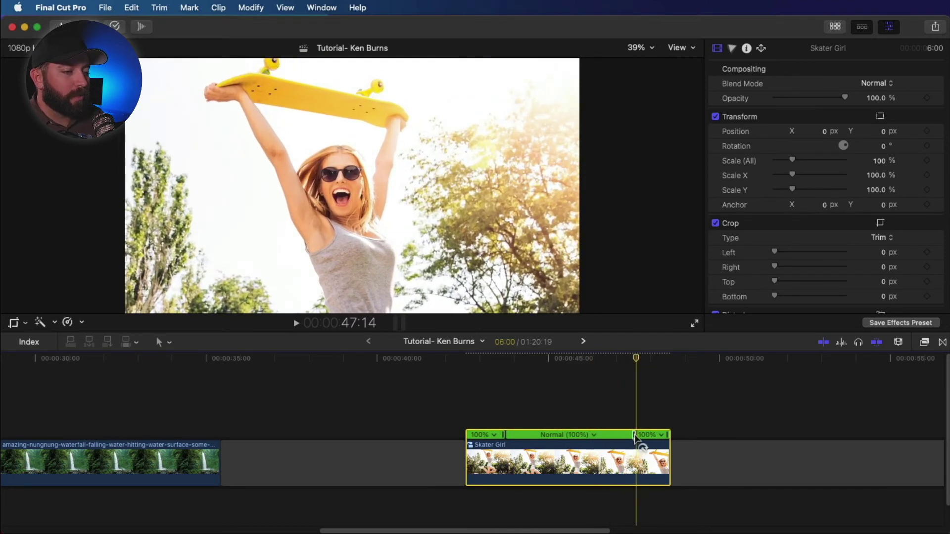
drag(635, 437, 612, 441)
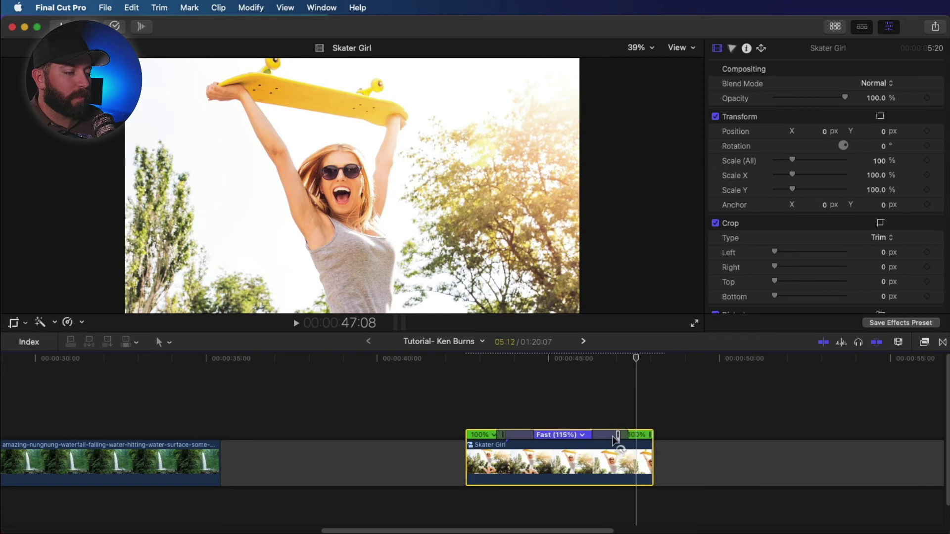
drag(589, 437, 524, 438)
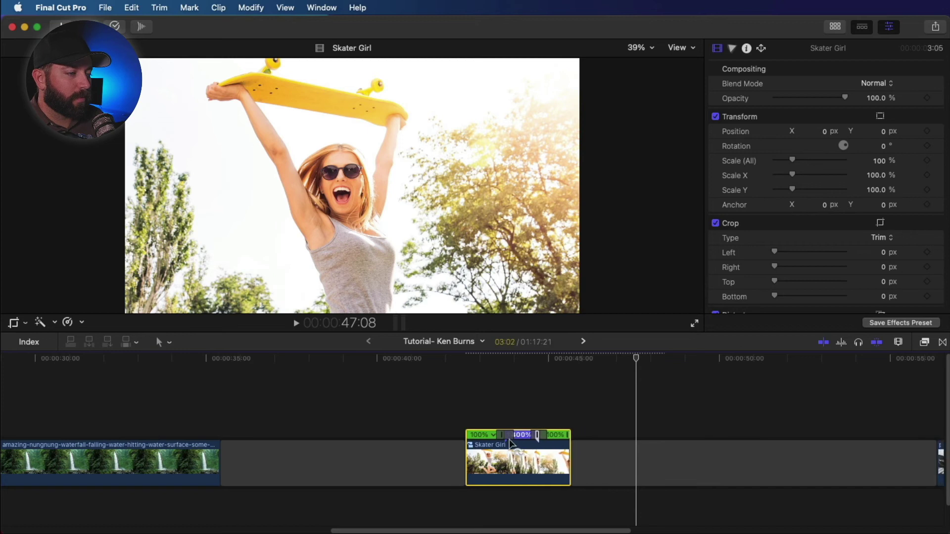
- Play the speed-ramped Skater Girl clip from its start to review the ramp
click(463, 418)
key(space)
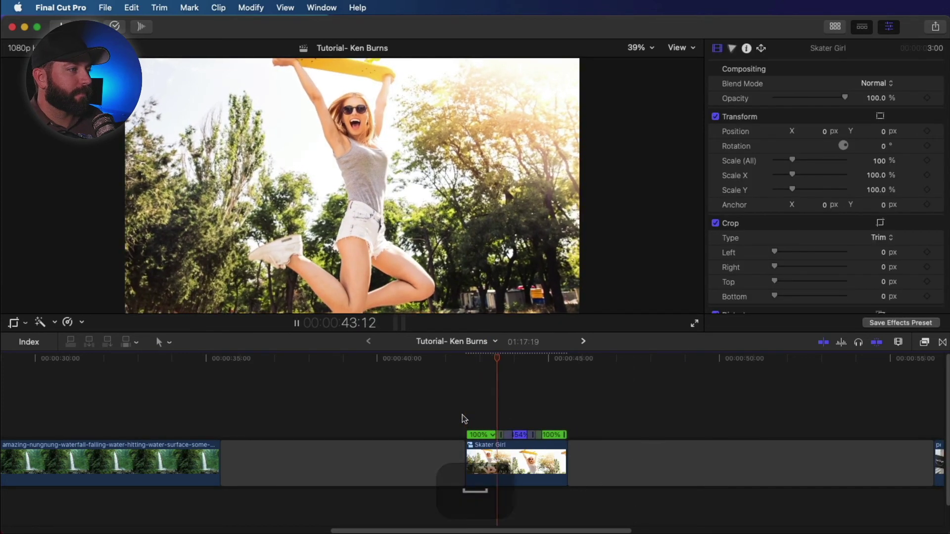
click(465, 411)
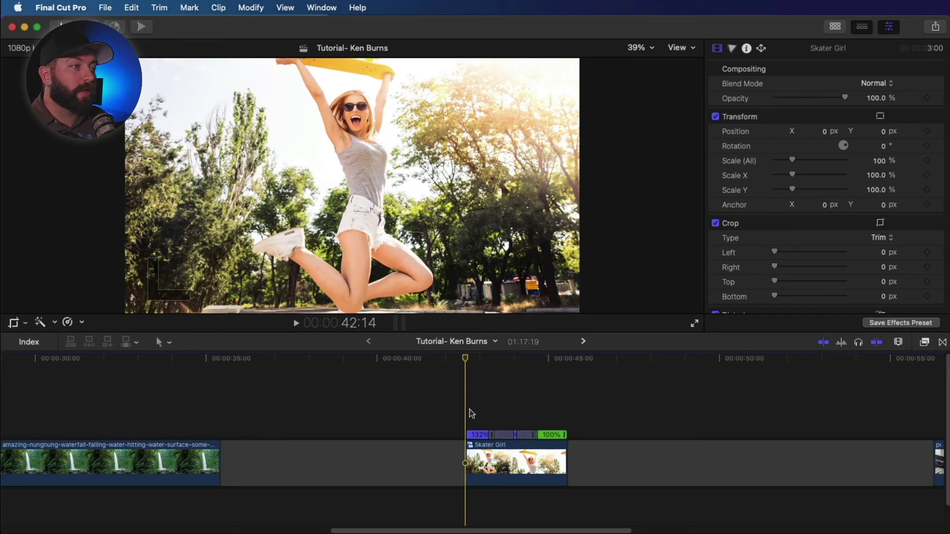
key(space)
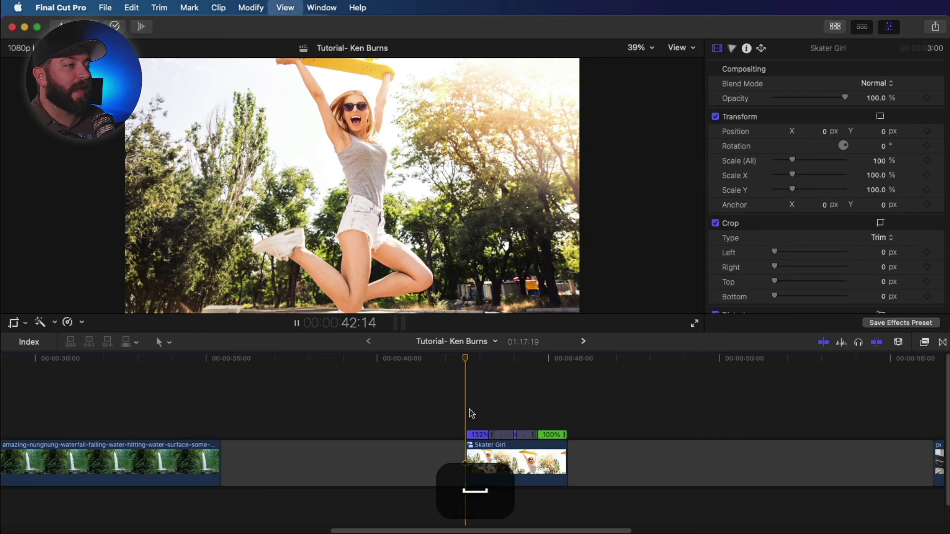
key(space)
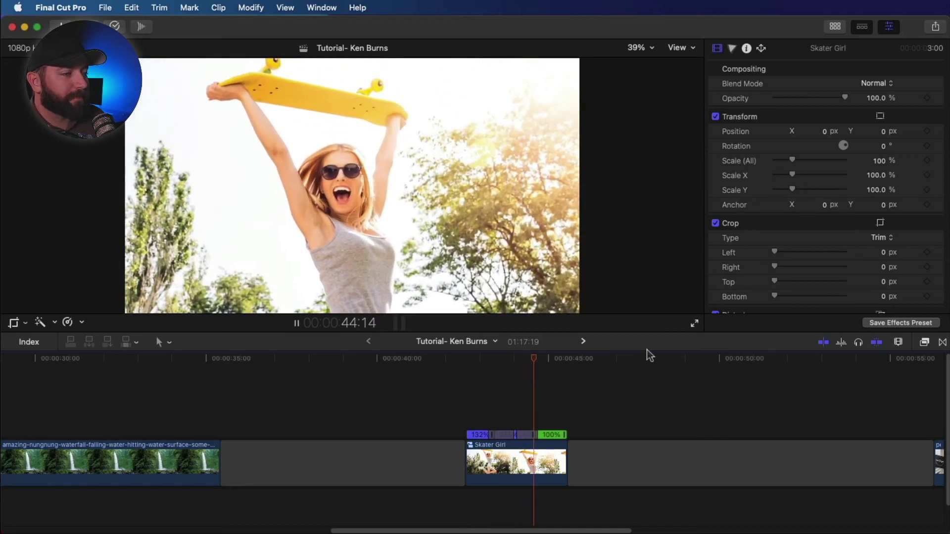
click(925, 342)
- Open the Skater Girl compound clip and copy the girl clip with its crop
click(288, 426)
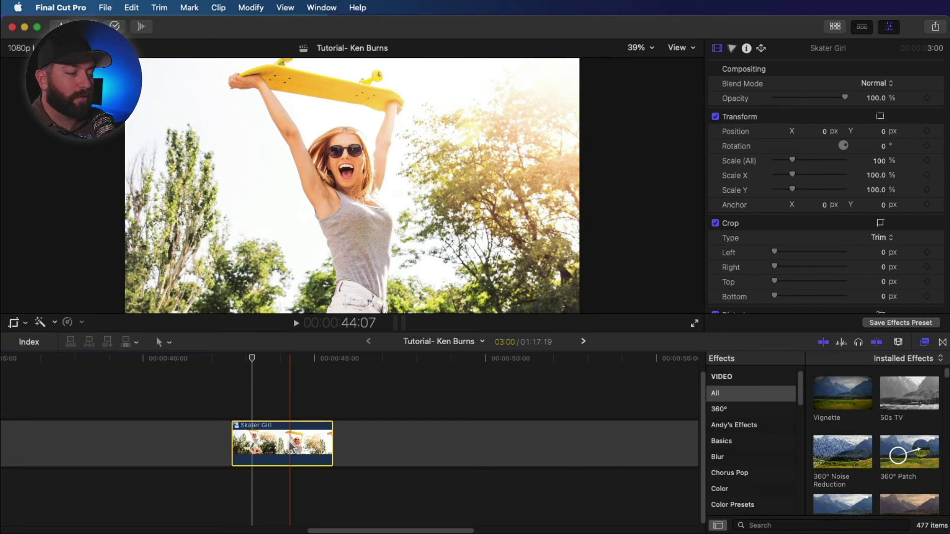
double_click(281, 444)
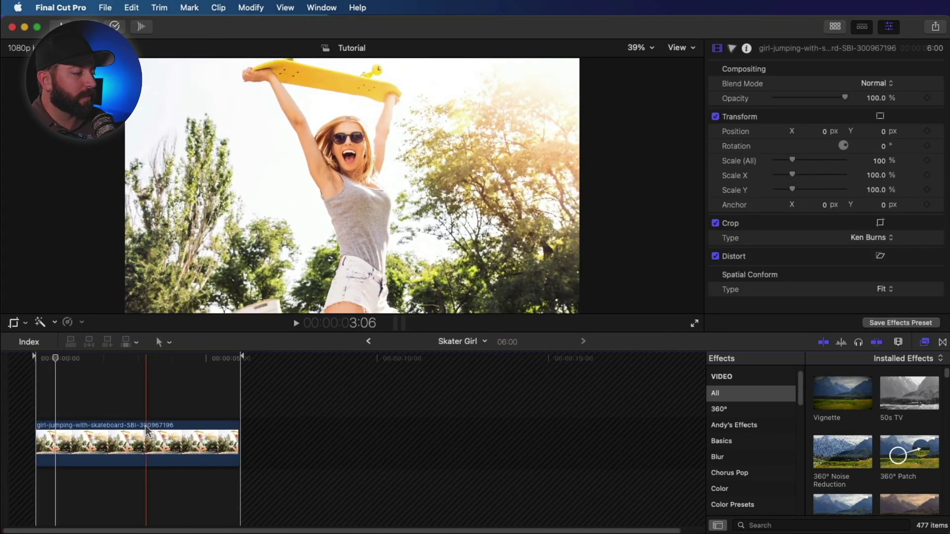
key(ctrl+super+1)
click(94, 436)
key(super+c)
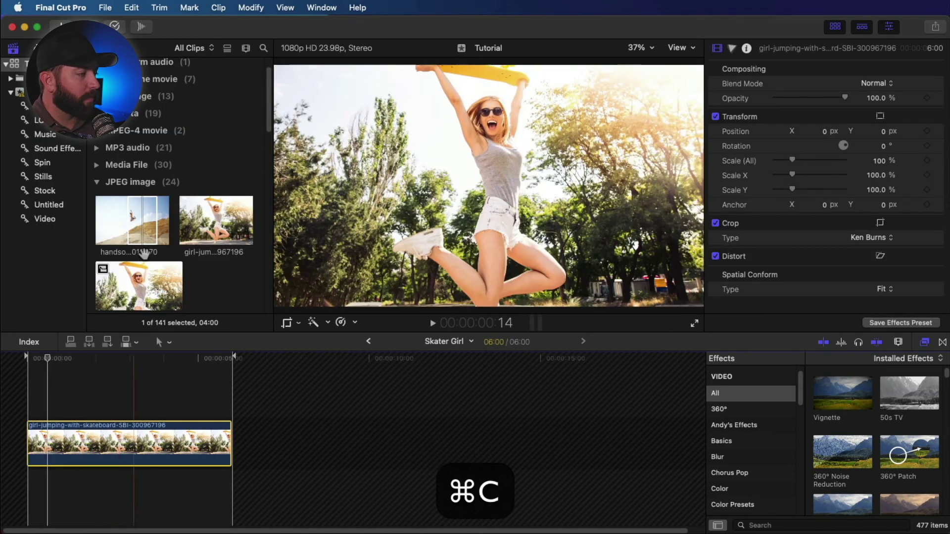
- Place the beach-jump image above the girl clip, extend it to 6:00, paste only Crop, and preview
drag(149, 226, 31, 398)
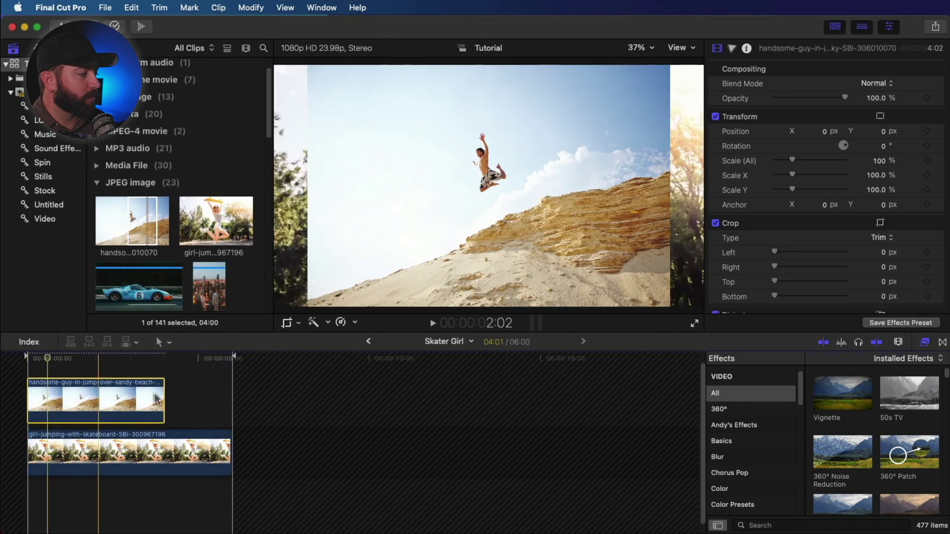
drag(165, 396, 228, 396)
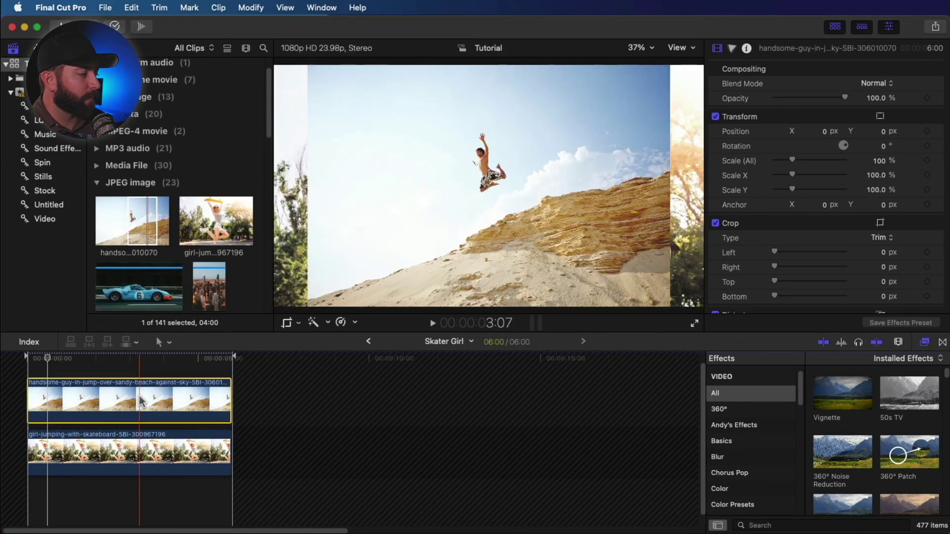
click(139, 401)
key(shift)
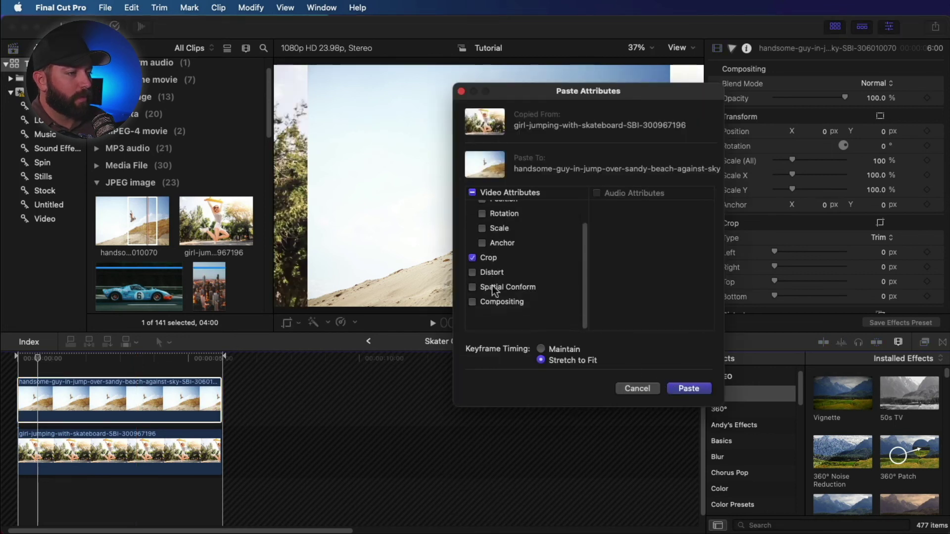
click(688, 389)
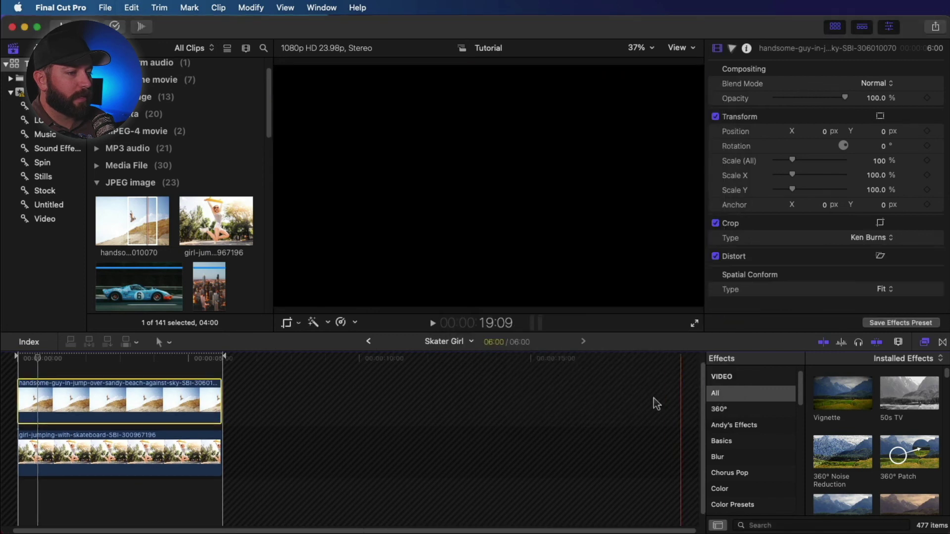
key(space)
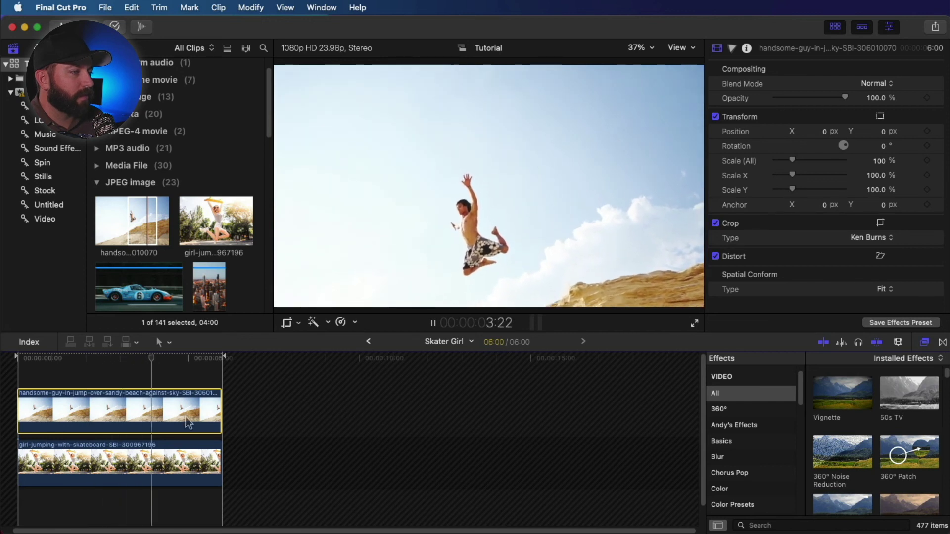
- Move and shrink the Ken Burns End frame to a tight close-up on the beach jumper
key(space)
click(291, 324)
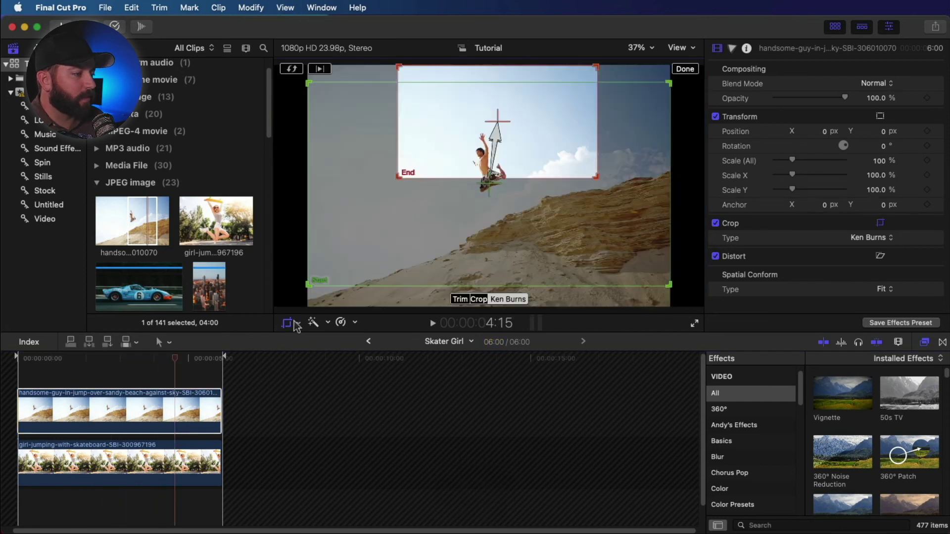
drag(500, 140, 489, 171)
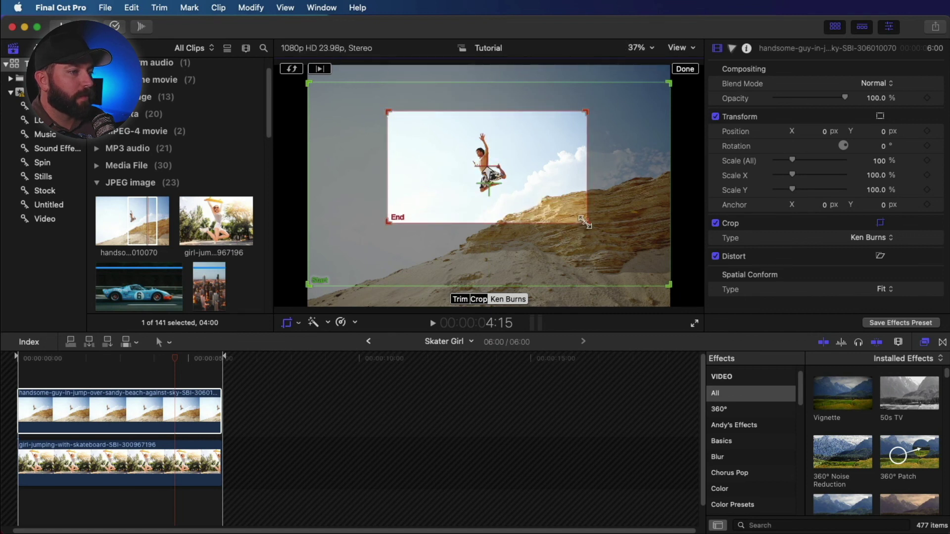
drag(586, 223, 558, 210)
drag(487, 176, 504, 192)
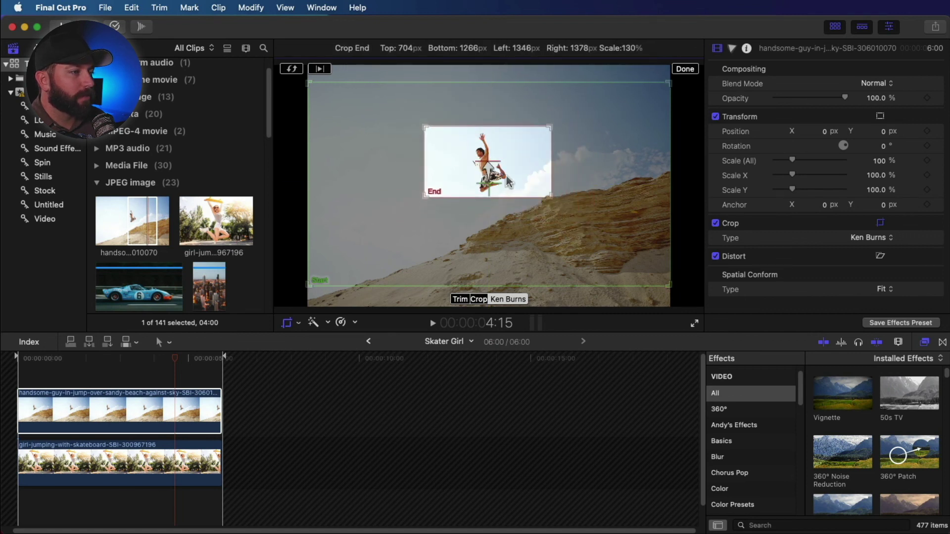
- Apply the crop change and play Skater Girl back in the Tutorial- Ken Burns project
click(694, 72)
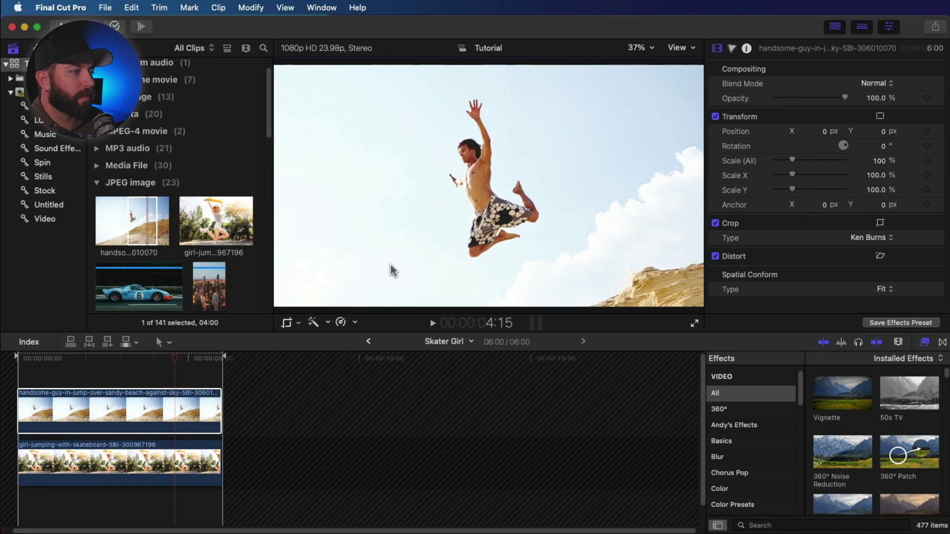
click(369, 341)
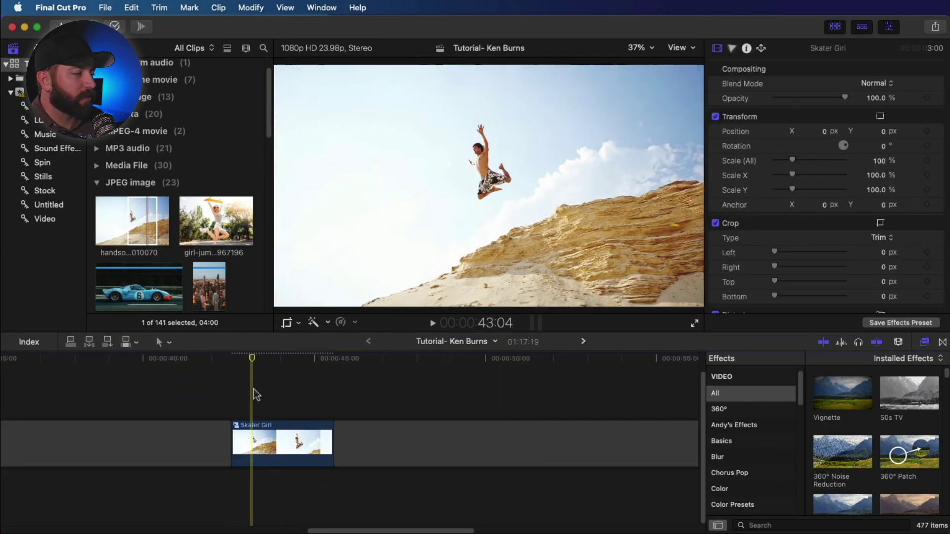
key(space)
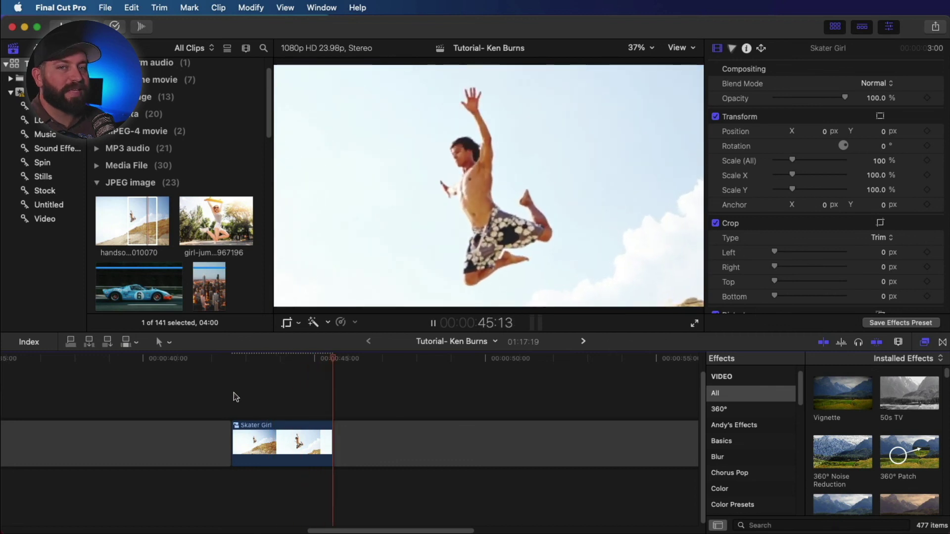
key(space)
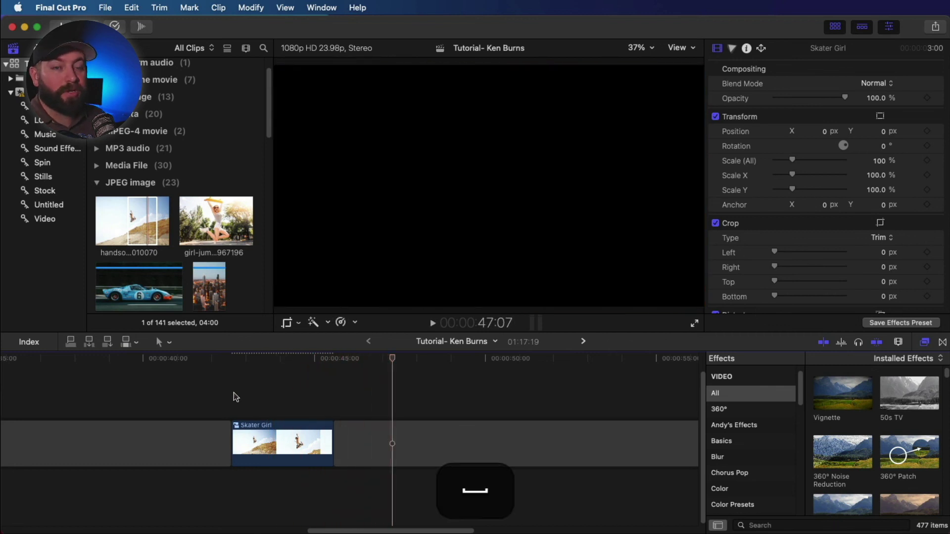